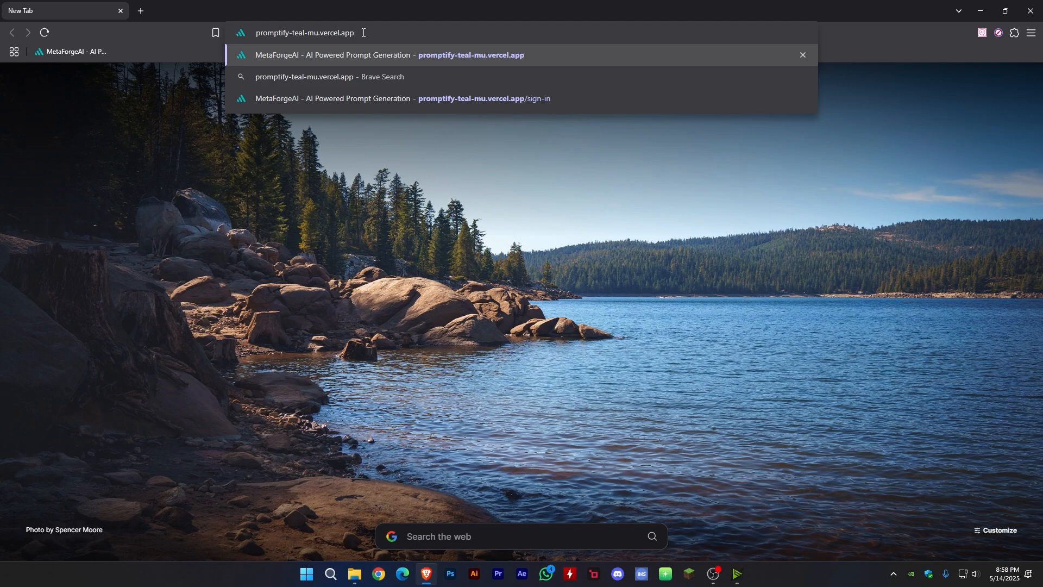
- Load promptify-teal-mu.vercel.app, open its account sign-up form and fill in the first and last name
key(Return)
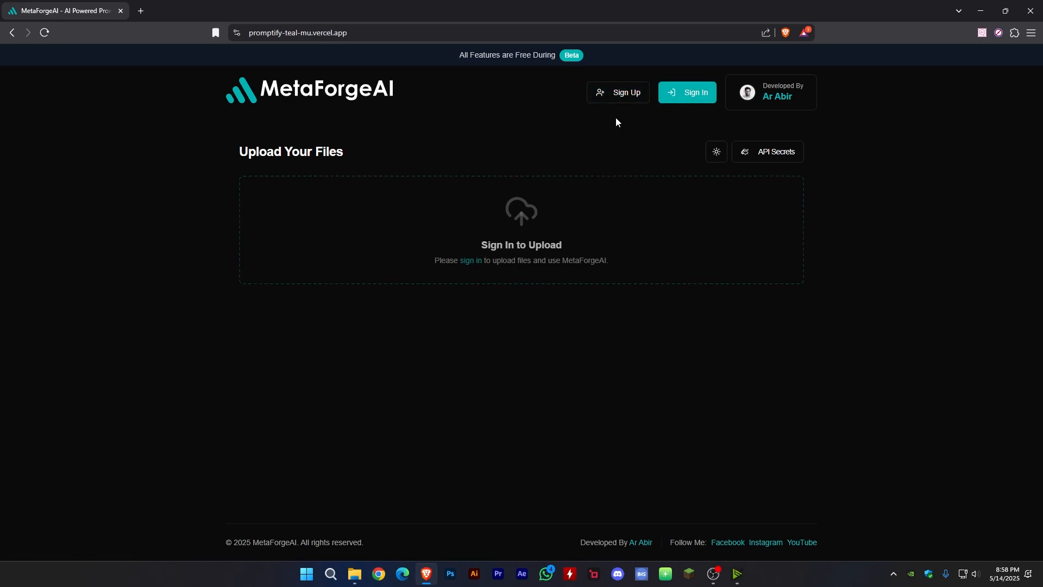
click(615, 94)
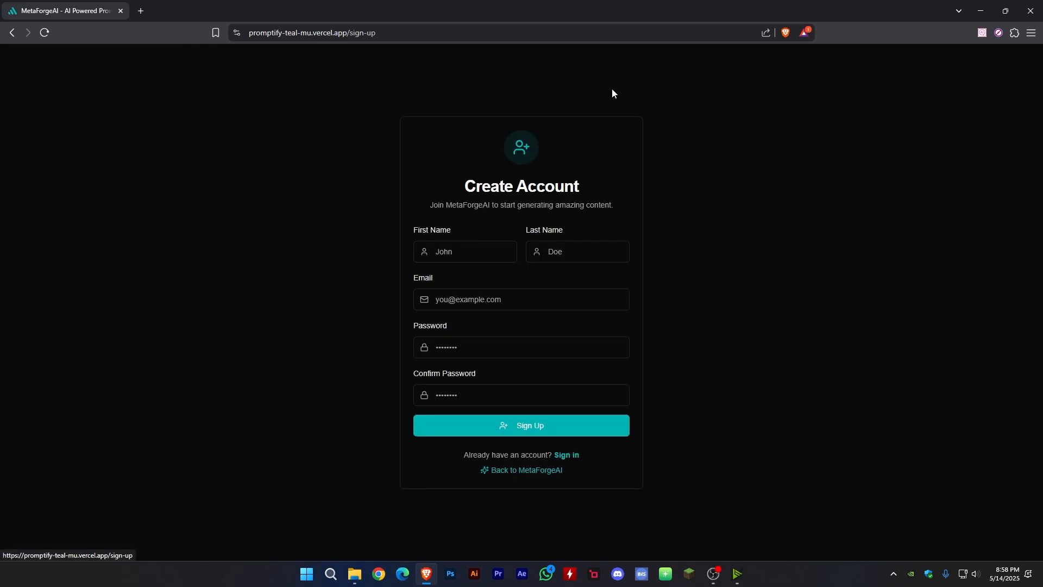
click(460, 249)
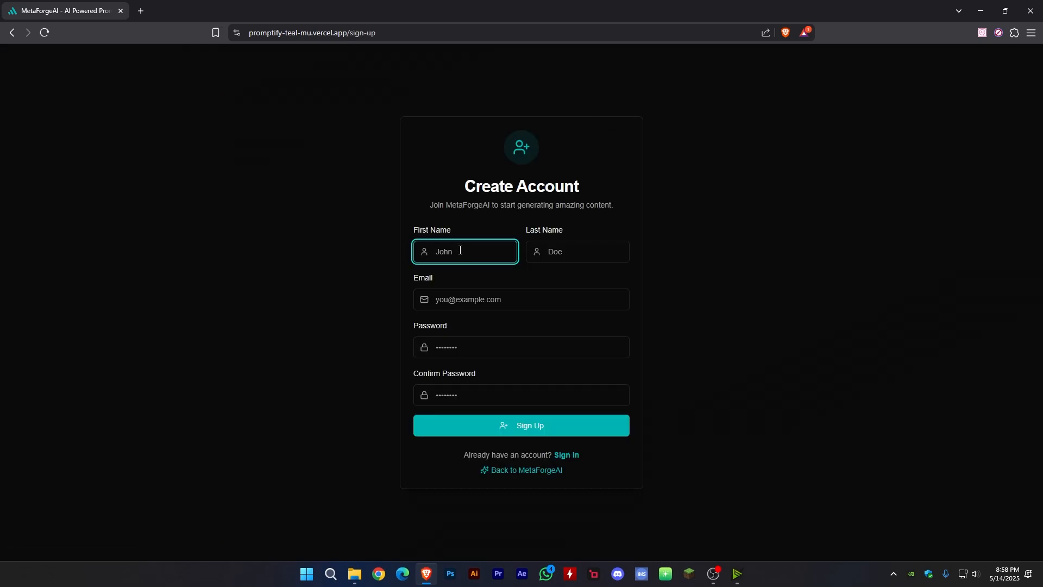
text(Ar)
click(594, 253)
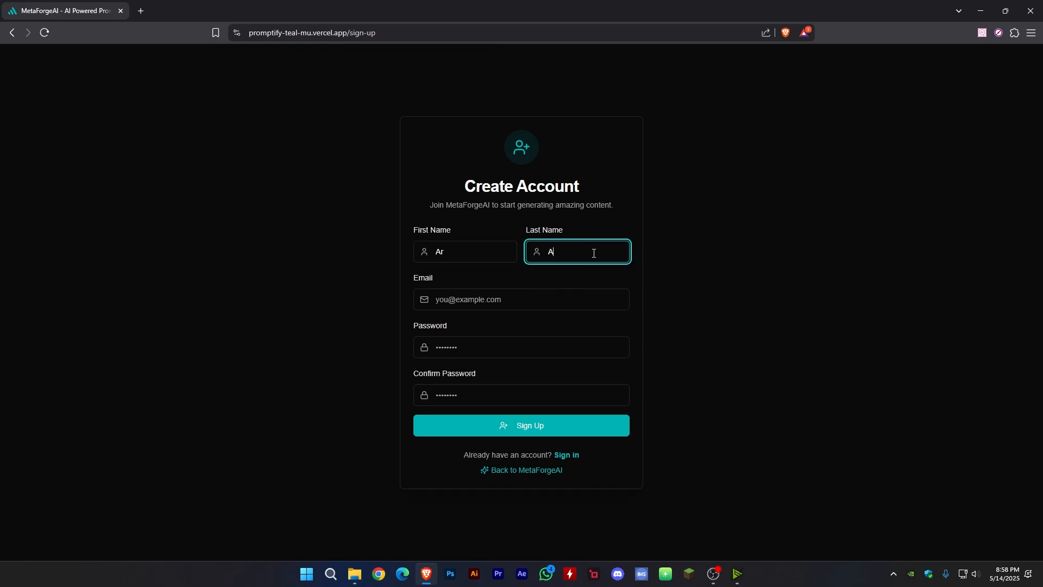
- Enter the account holder's e-mail address in the sign-up form
click(544, 307)
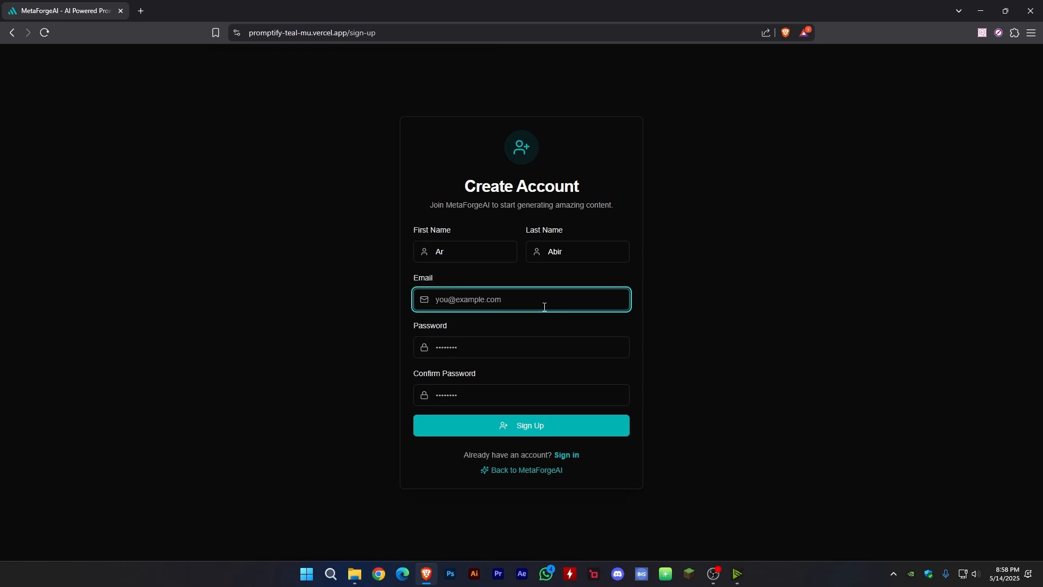
- Enter the account password in both password fields, then submit the registration and save the login in the browser
click(484, 352)
text(••••••)
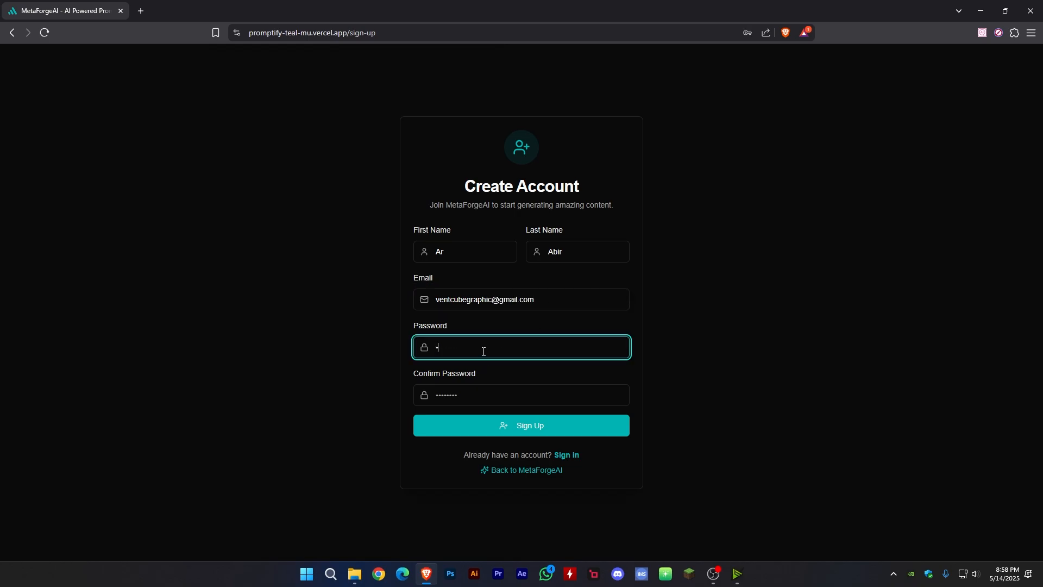
text(••••)
click(466, 397)
text(••••••)
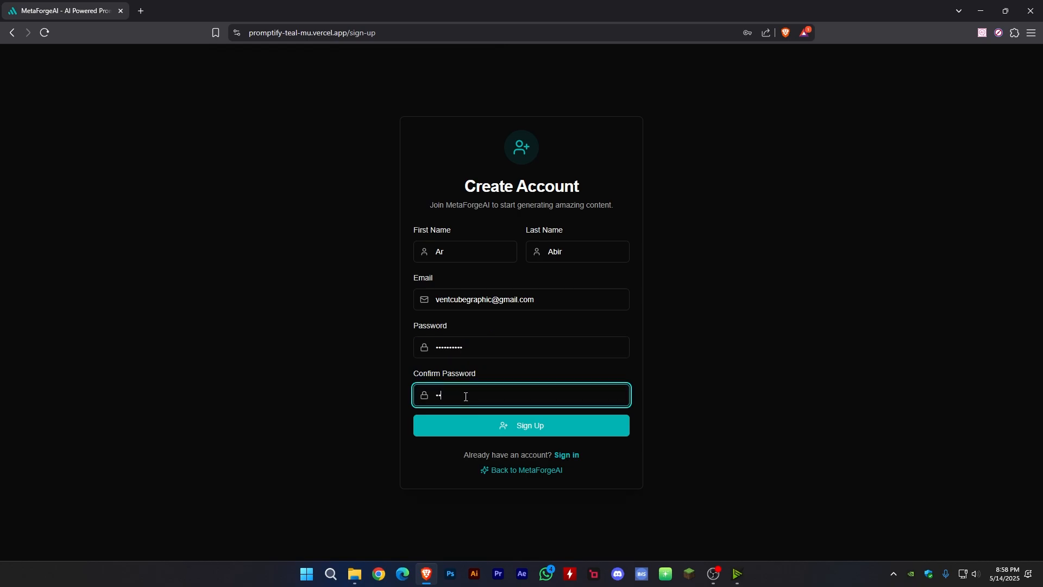
text(••••)
click(505, 426)
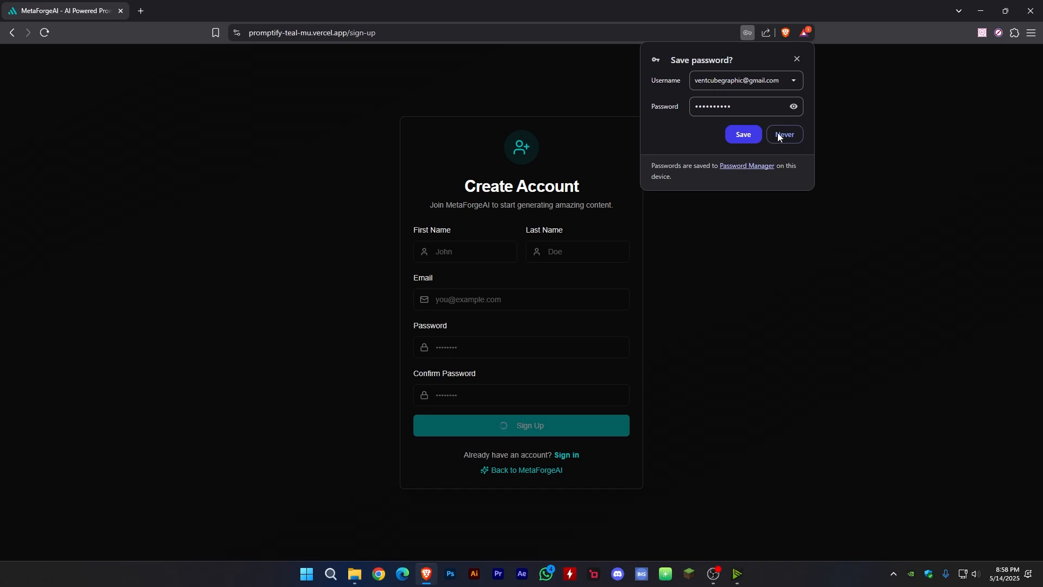
click(748, 134)
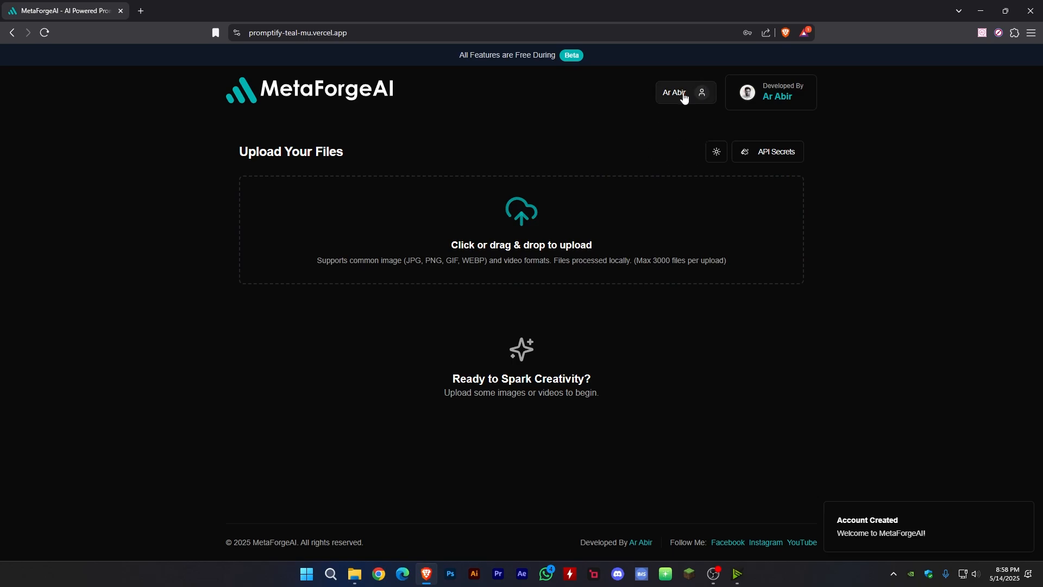
- Review the new account's profile details and plan status, then close the account views
click(705, 91)
click(642, 163)
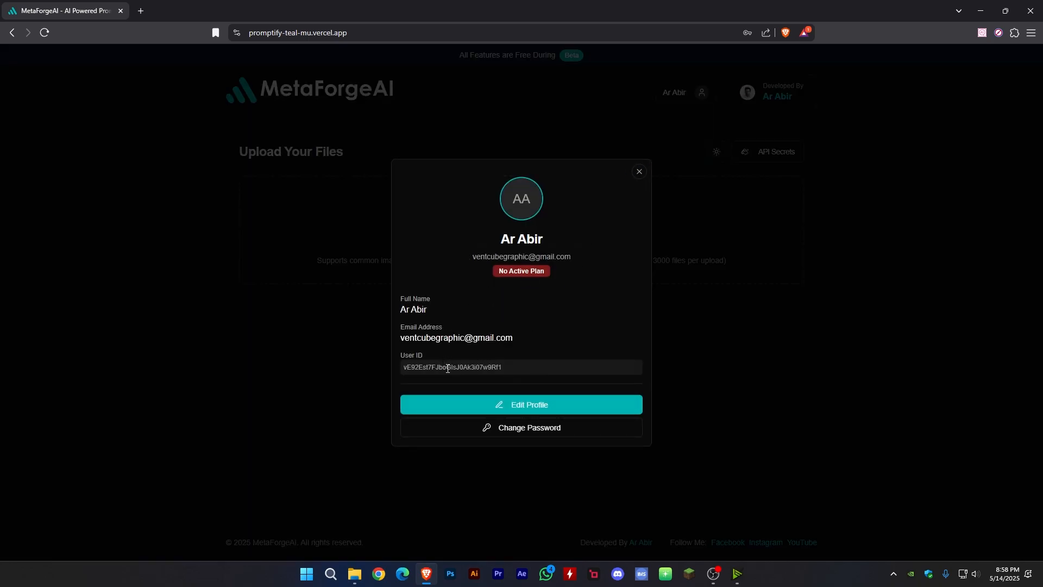
click(639, 173)
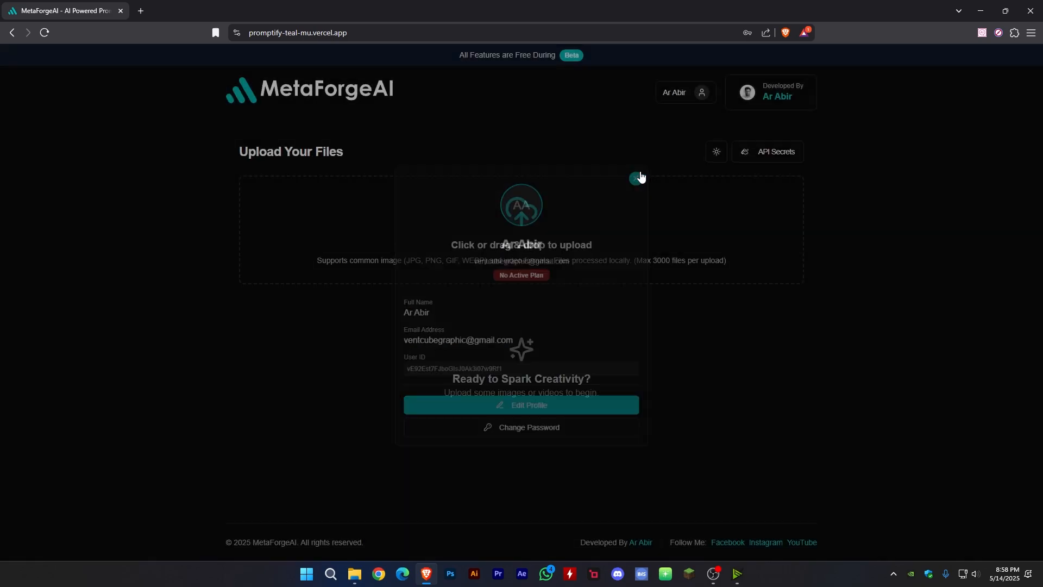
click(686, 95)
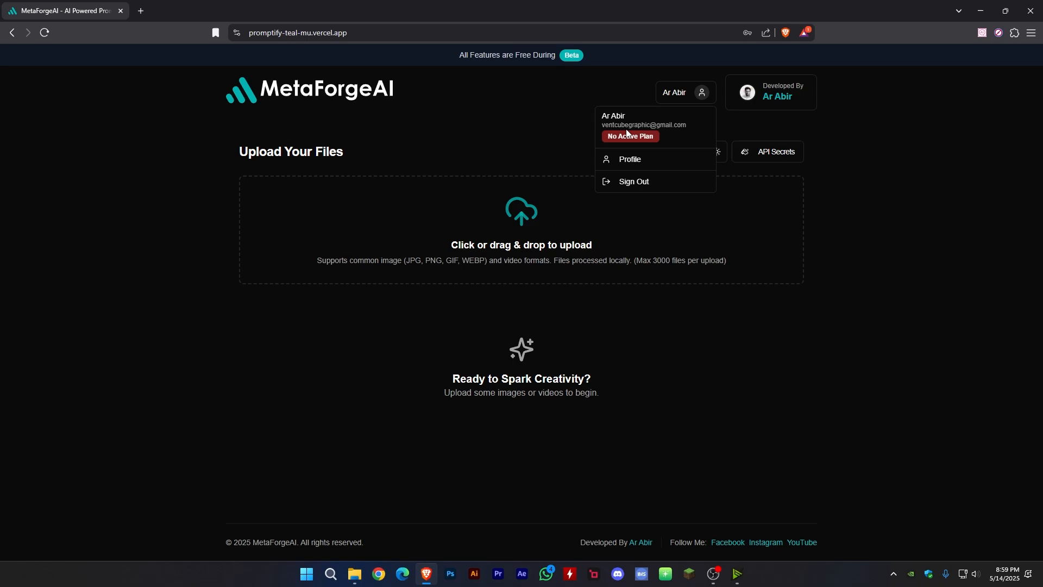
click(556, 120)
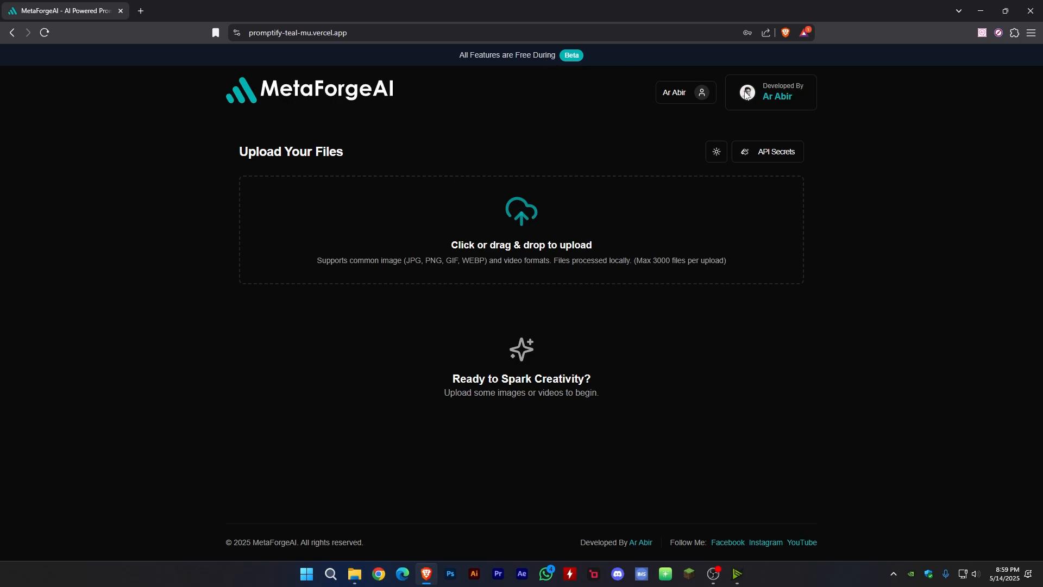
- Try the light theme on the page and switch back to the dark theme
click(716, 154)
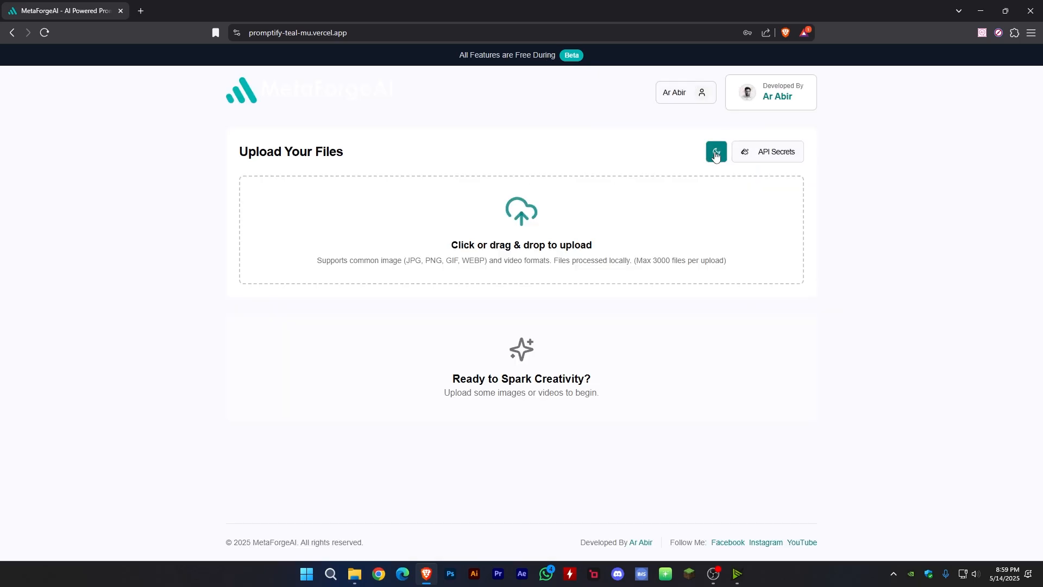
click(716, 154)
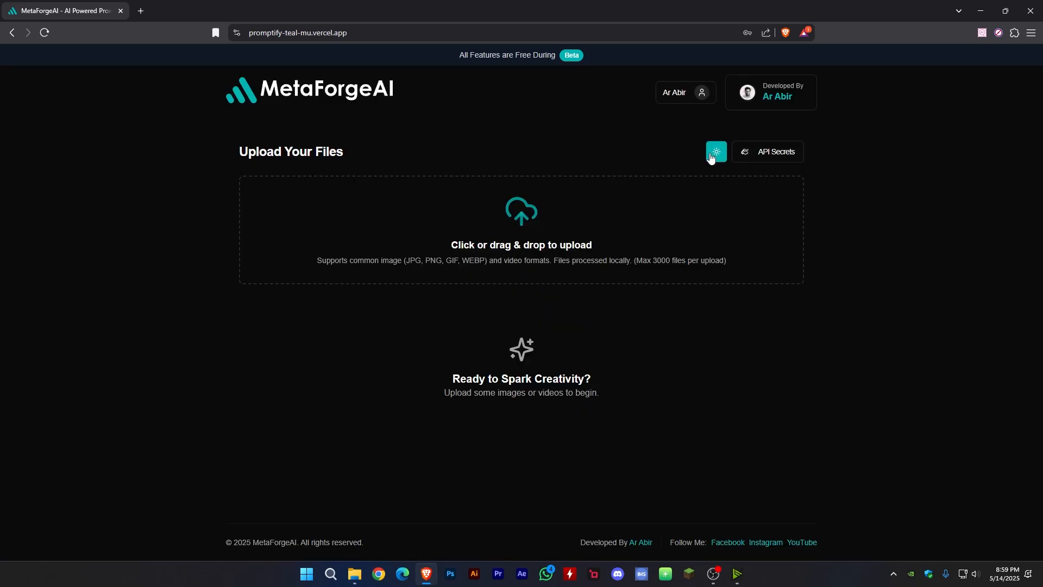
- Open the Gemini API key manager and follow its Get Gemini API Key link, dismissing the inactive-tabs notice
click(765, 156)
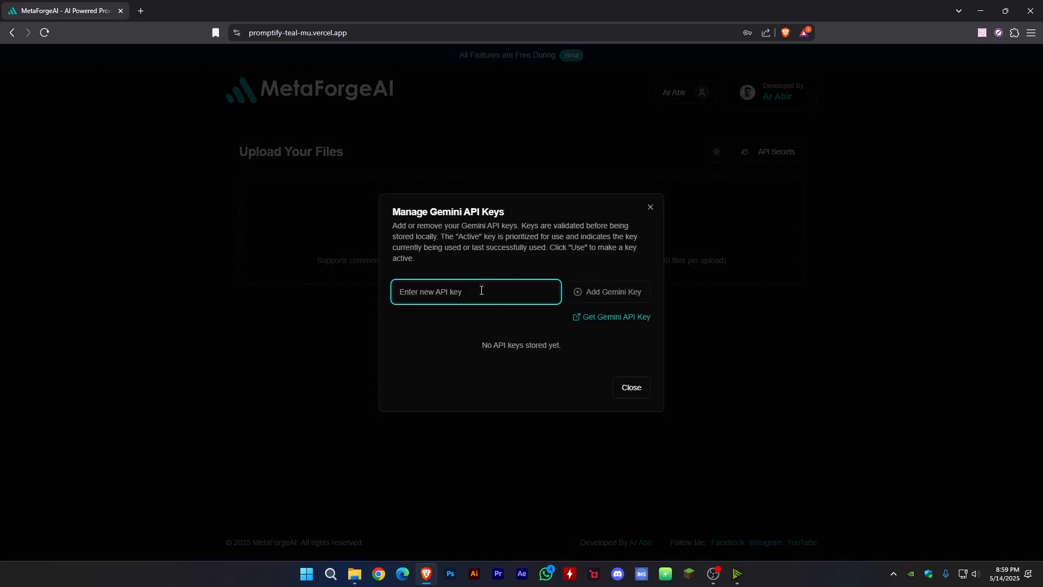
click(606, 320)
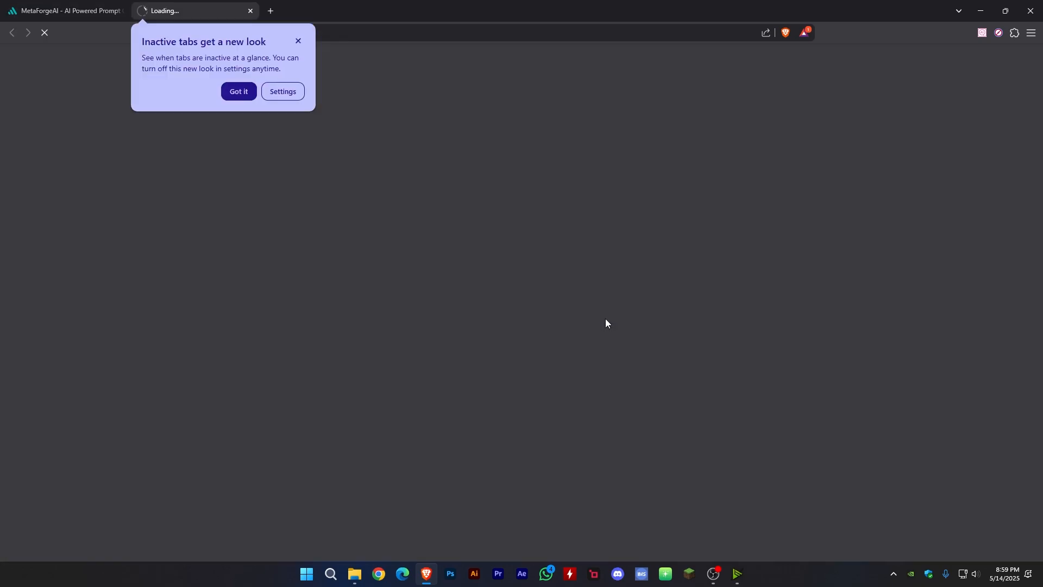
click(298, 41)
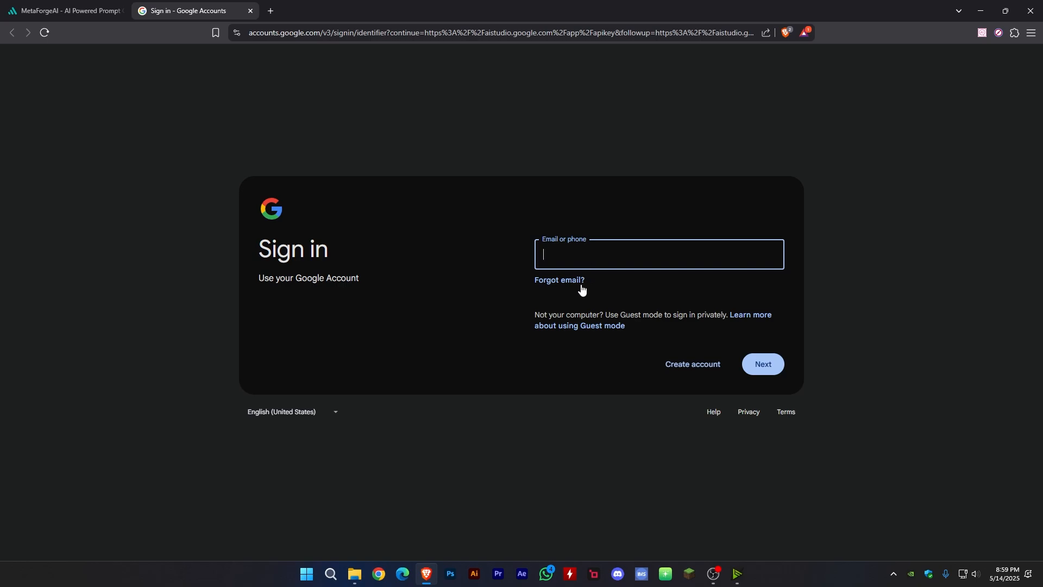
- Switch to Chrome and search Google for "gemini api key"
click(379, 573)
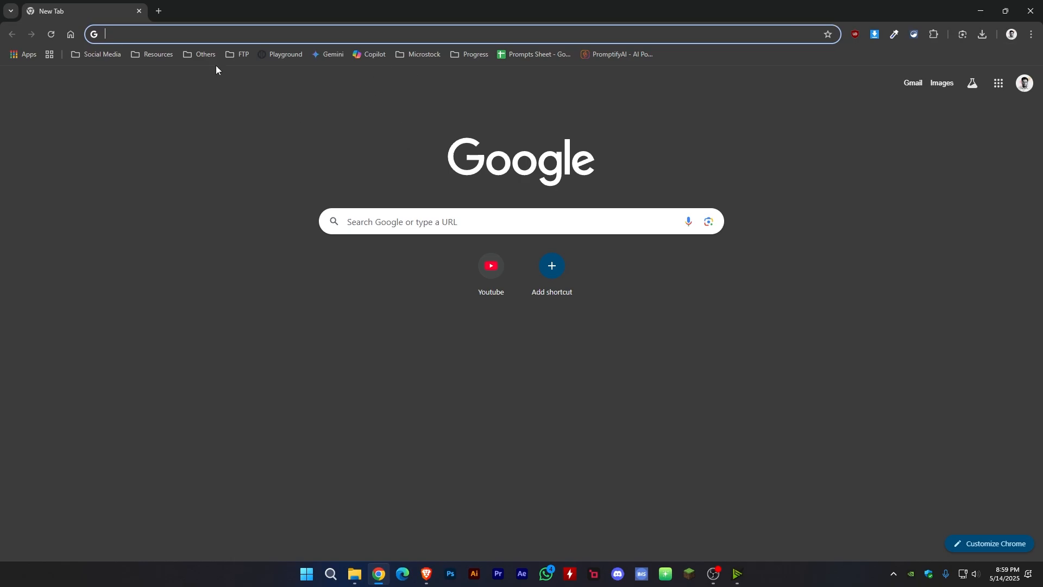
click(200, 32)
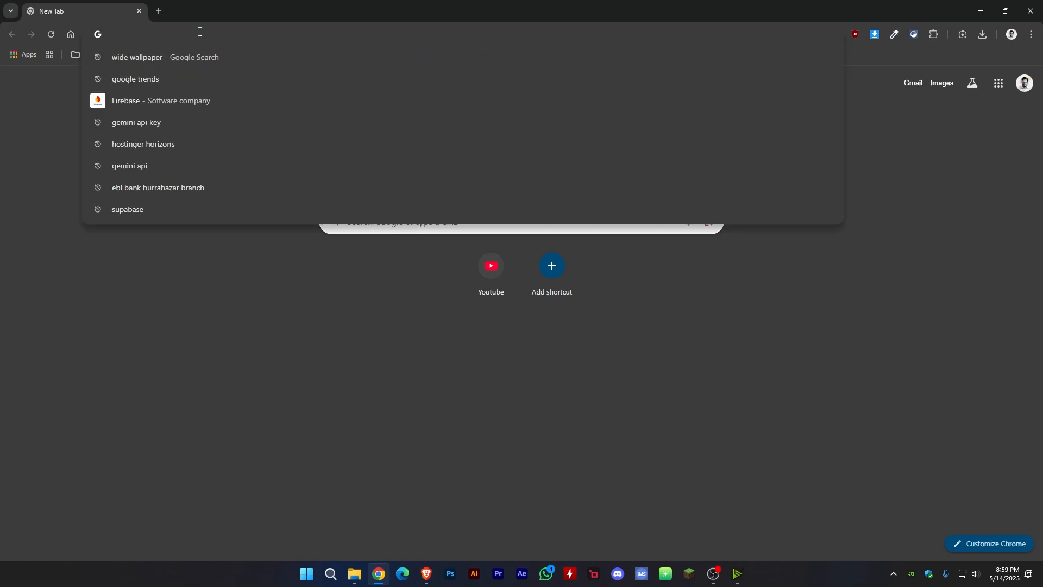
text(gemini ap)
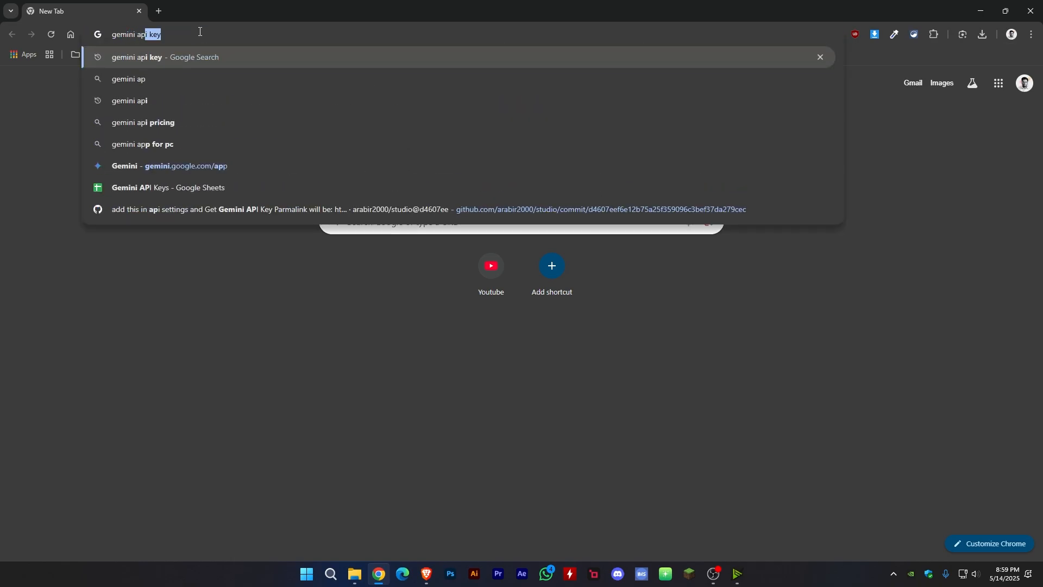
key(Return)
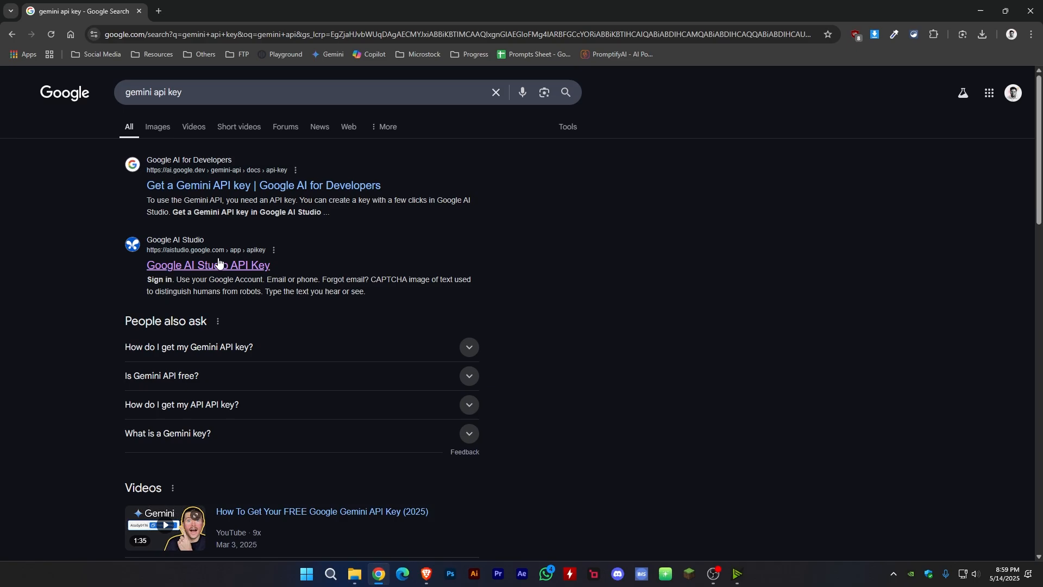
- Return to Brave, close the Google sign-in page and copy the address of the Get Gemini API Key link
click(426, 574)
click(108, 11)
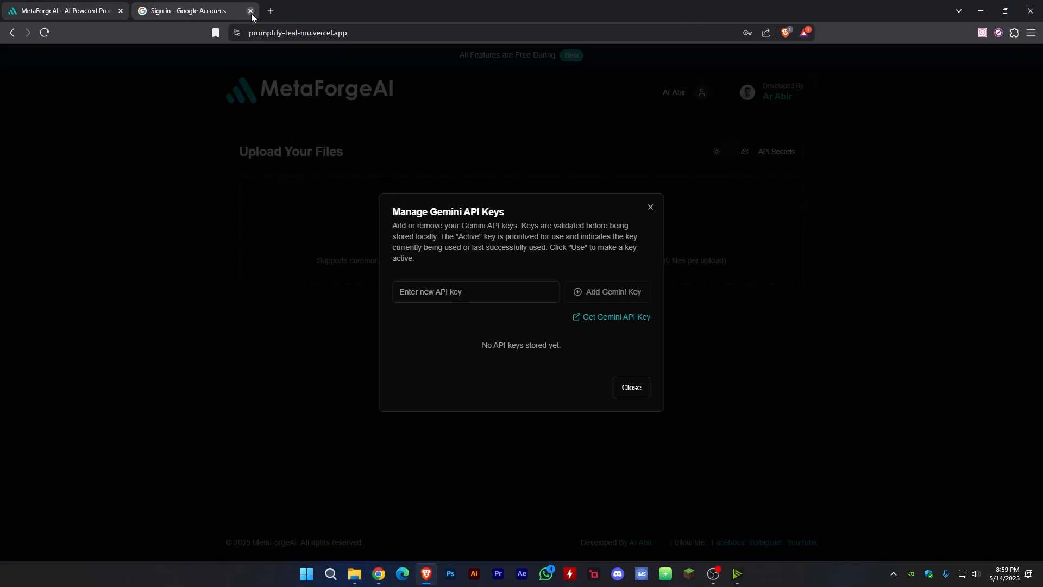
click(251, 11)
right_click(592, 319)
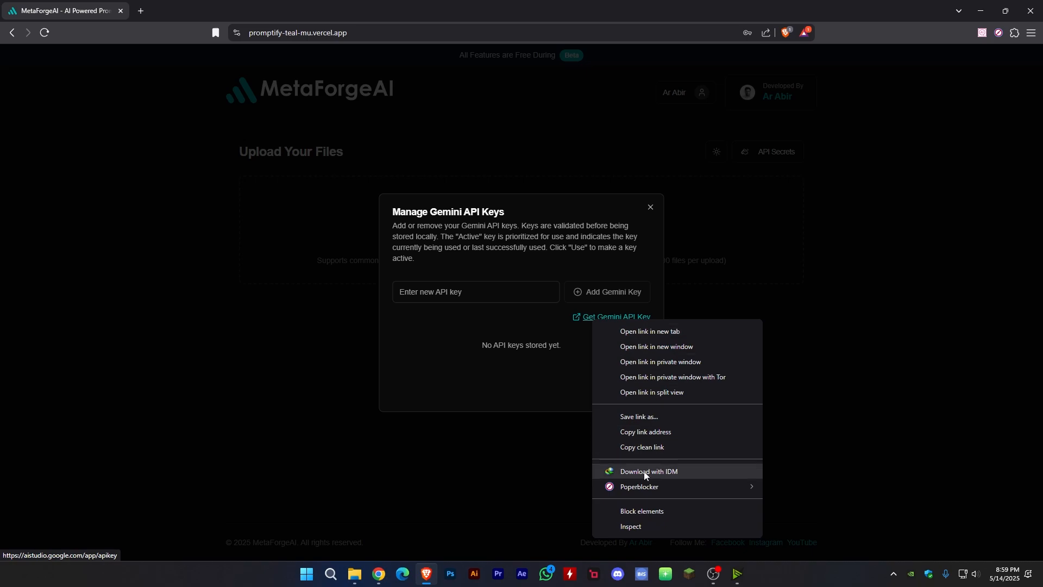
click(661, 434)
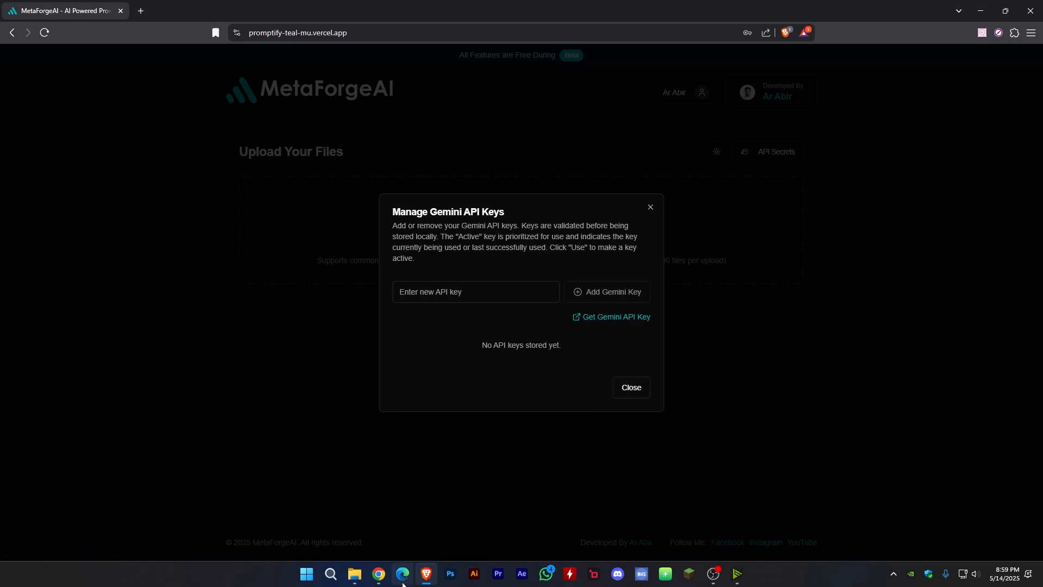
- Switch to Chrome and load the copied Google AI Studio API key address
click(378, 574)
click(233, 37)
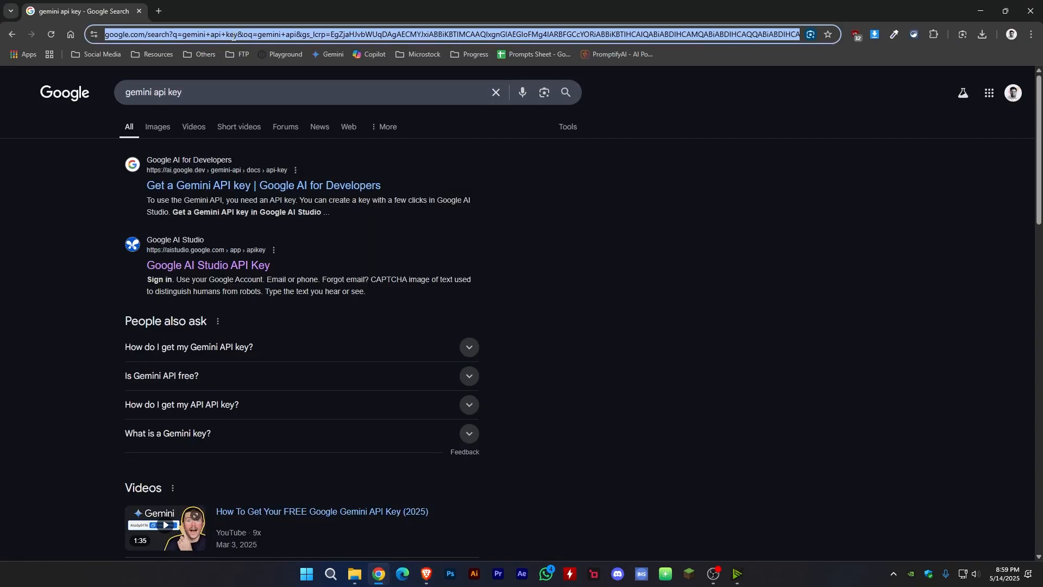
text(https://aistudio.google.com/app/apikey)
key(Return)
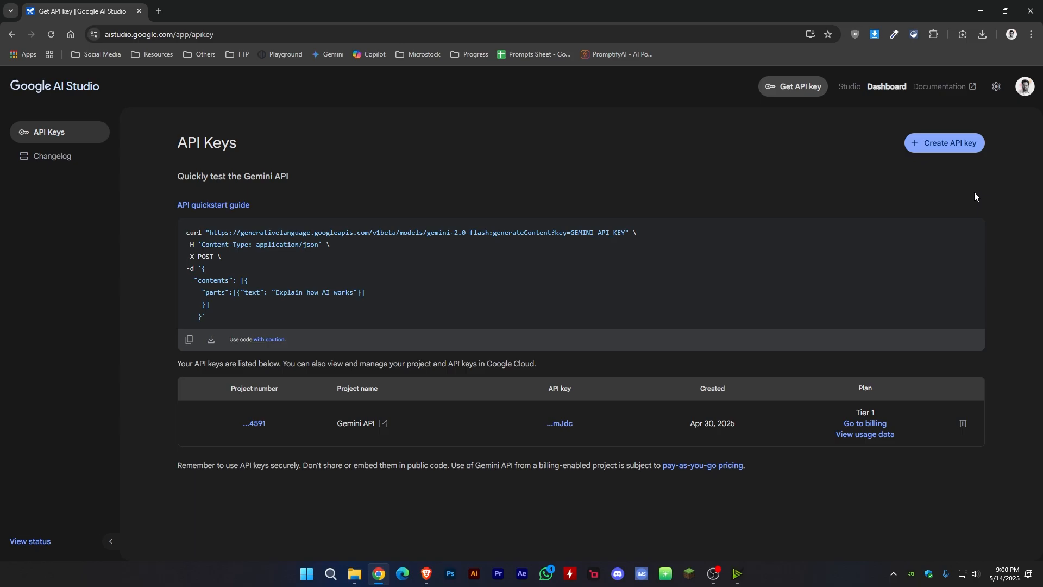
- Create a new API key in the existing Gemini API project and copy the generated key
click(935, 150)
click(504, 321)
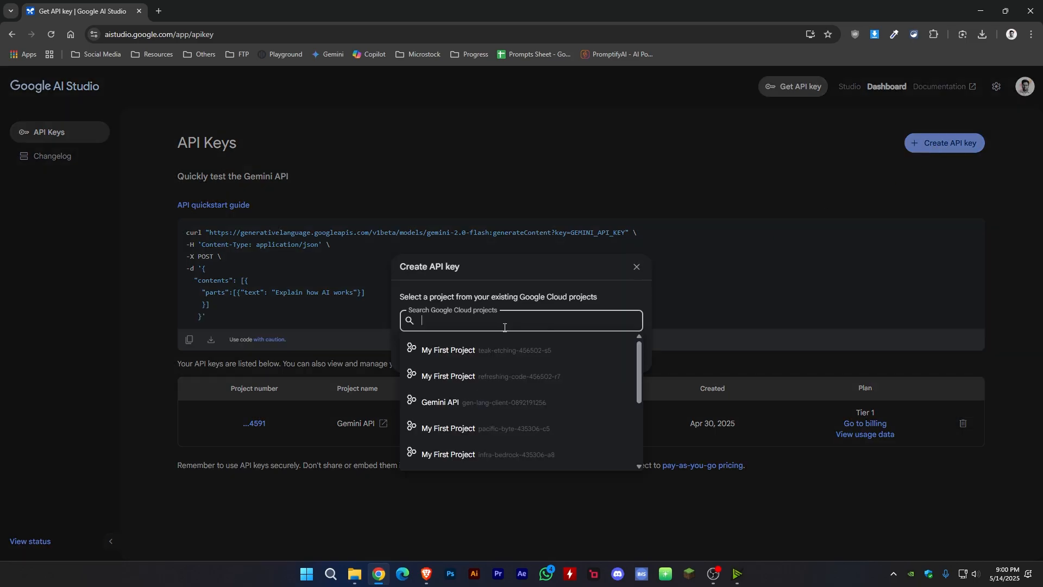
click(466, 403)
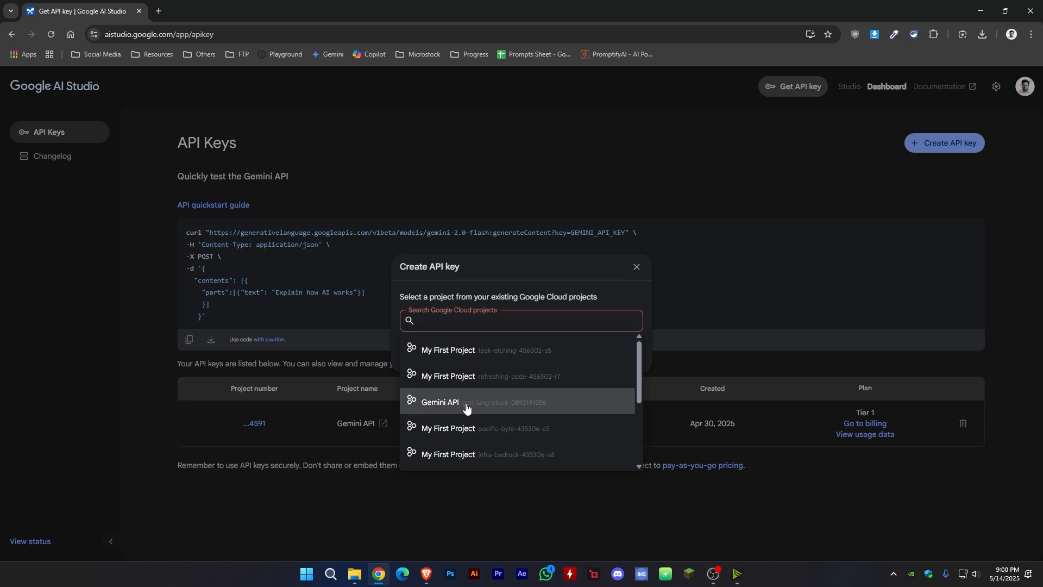
click(459, 355)
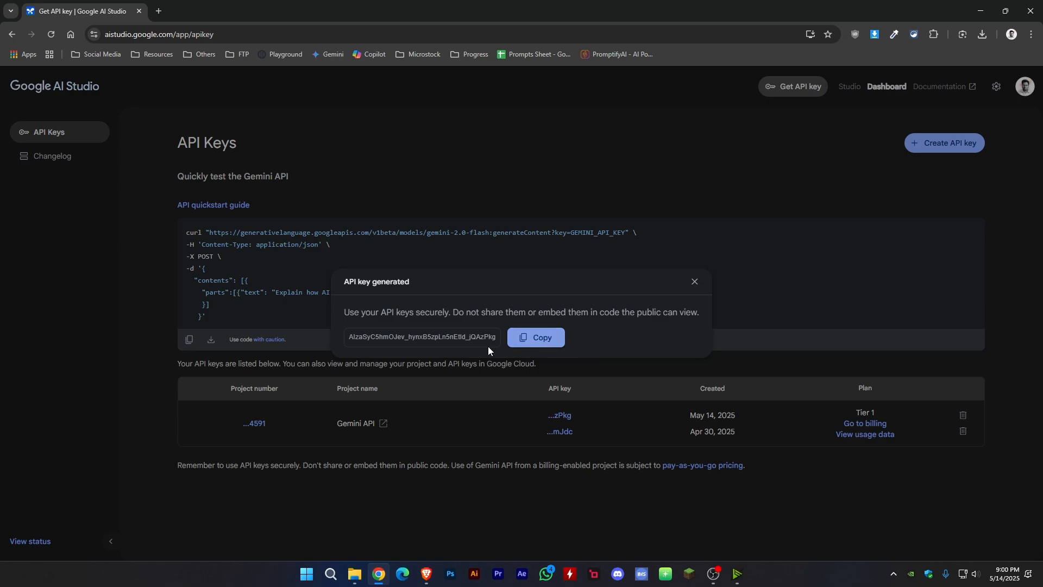
click(540, 338)
- Switch to Brave, paste the API key into MetaForgeAI's new API key field, add it and close the key manager
click(427, 574)
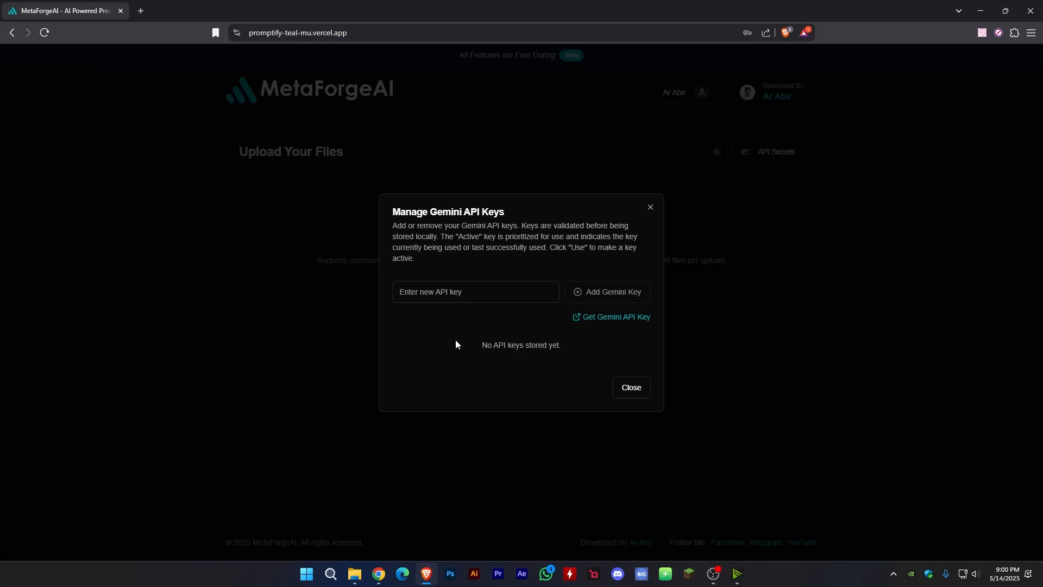
click(447, 291)
key(ctrl+v)
click(622, 297)
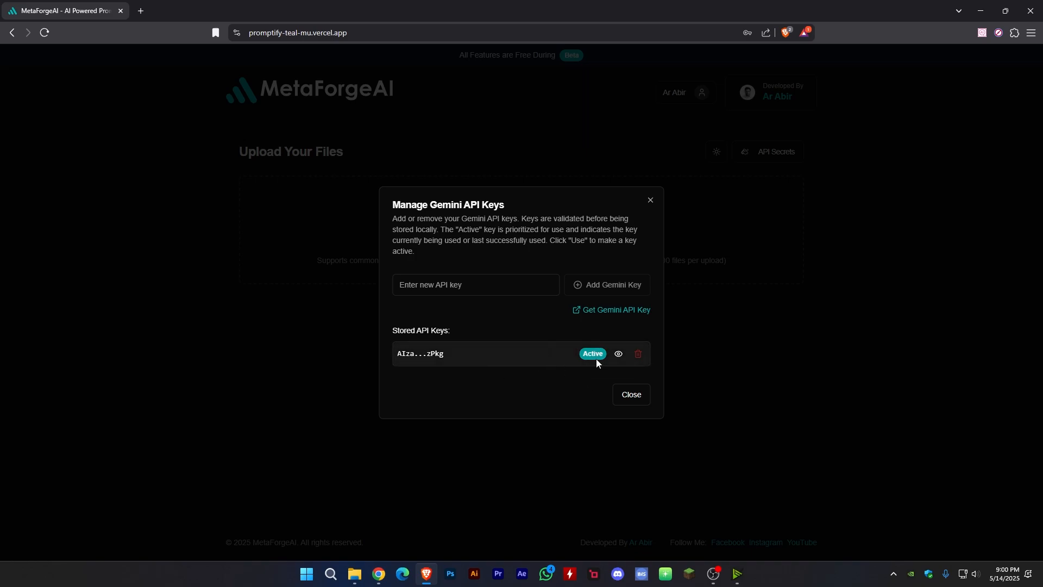
click(650, 203)
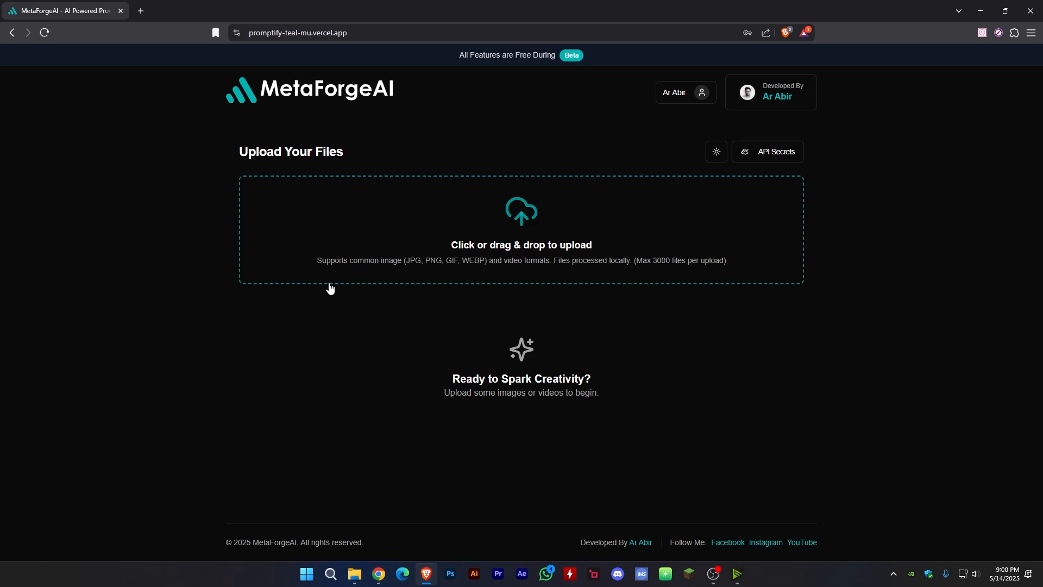
- Upload the image of steak on a fork to MetaForgeAI and look over the generation controls
drag(0, 309, 480, 241)
scroll(198, 302, down, 2)
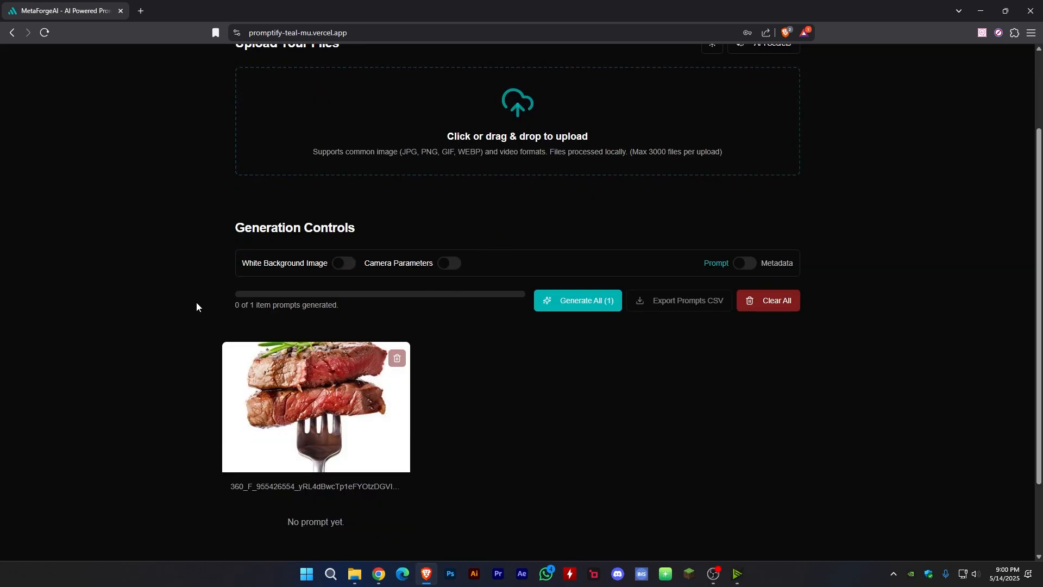
scroll(252, 242, up, 2)
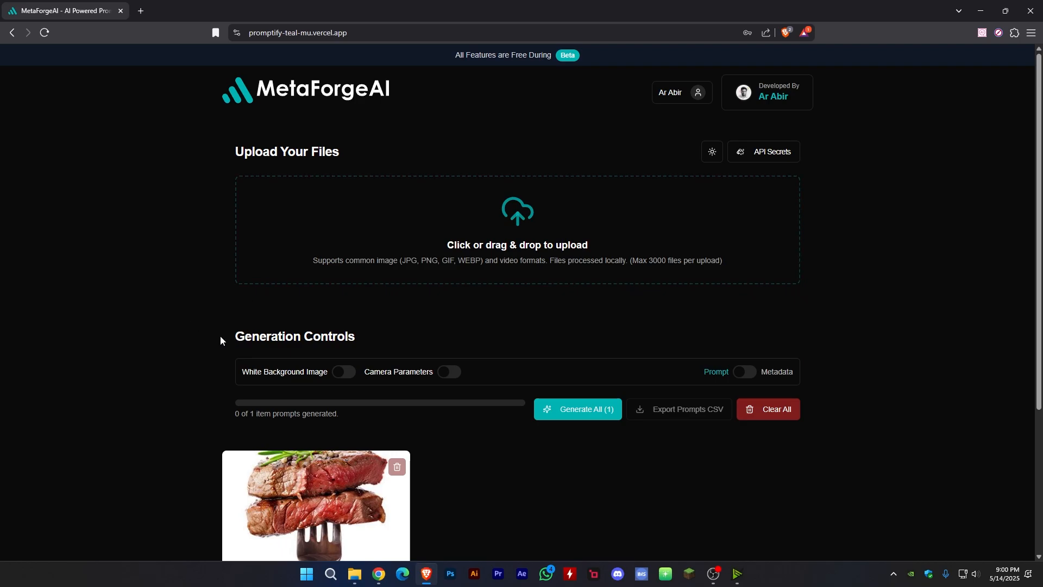
- Enable the White Background Image option in the generation controls for the uploaded steak image
drag(221, 338, 431, 342)
click(525, 311)
scroll(507, 308, down, 2)
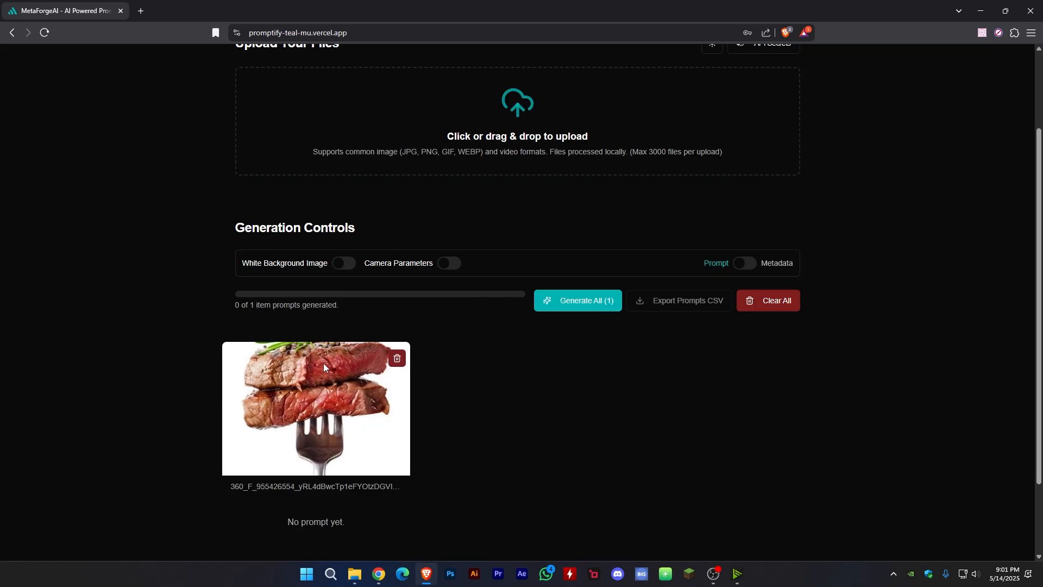
click(336, 270)
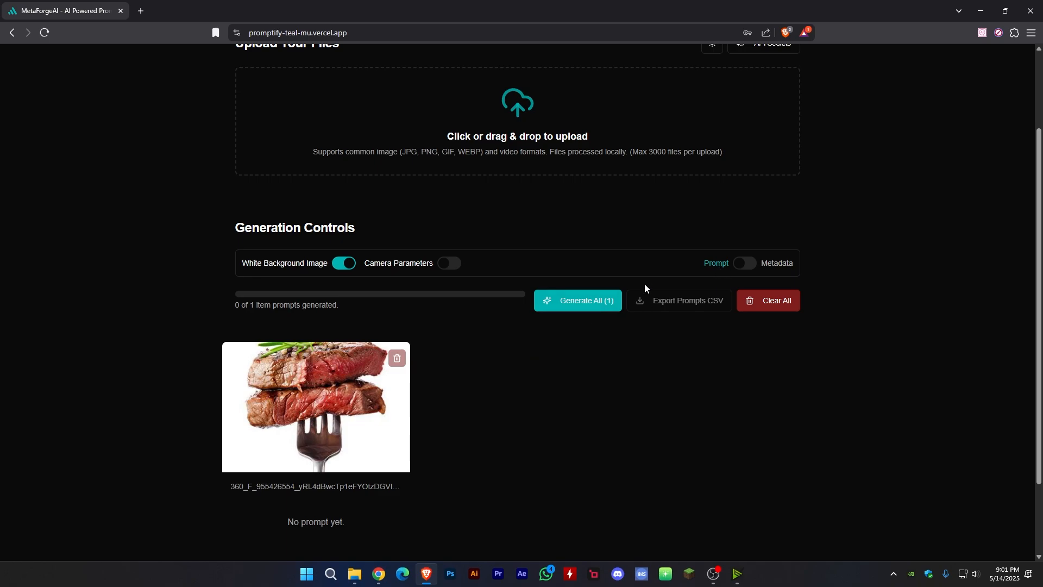
- Generate the steak image's prompt in Prompt mode with White Background Image on, and dismiss the password update offer
click(748, 269)
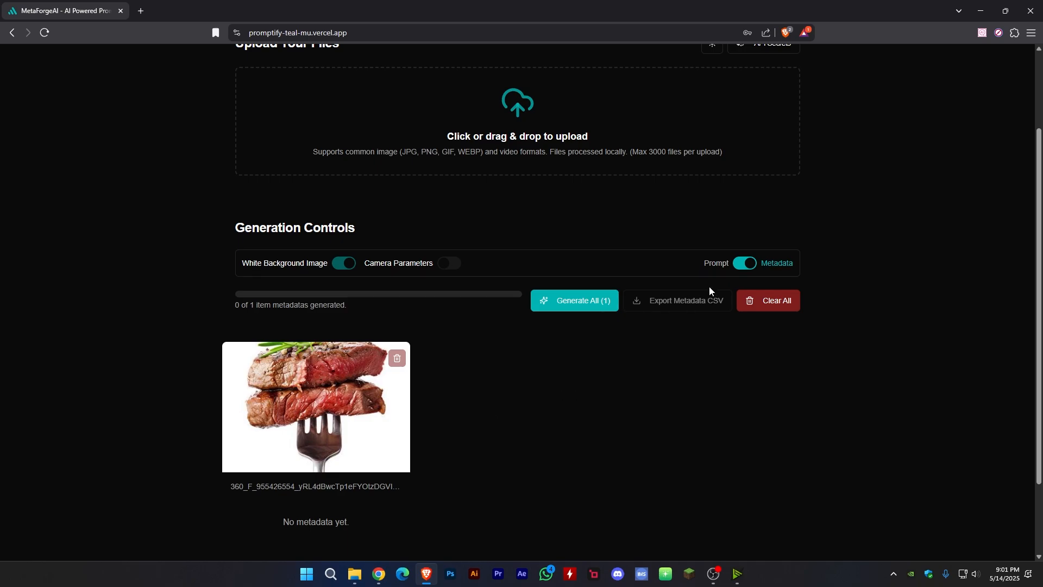
click(749, 266)
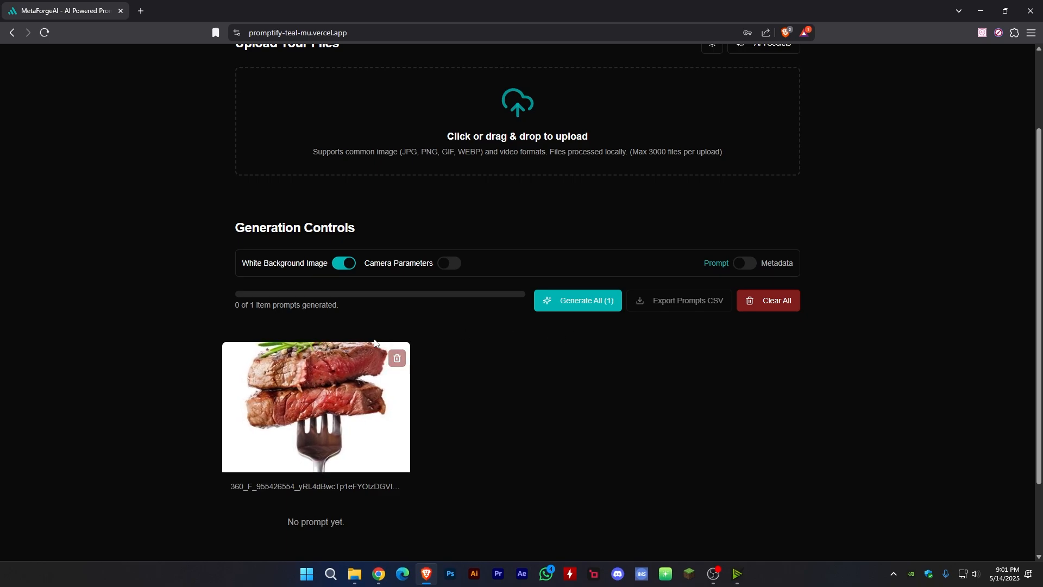
click(340, 266)
click(342, 266)
click(595, 309)
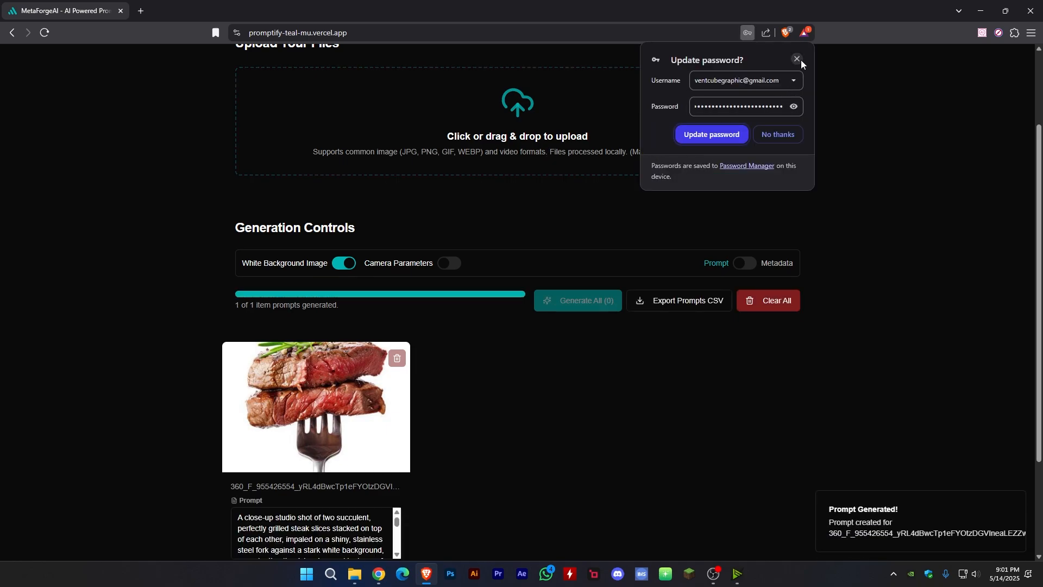
click(798, 59)
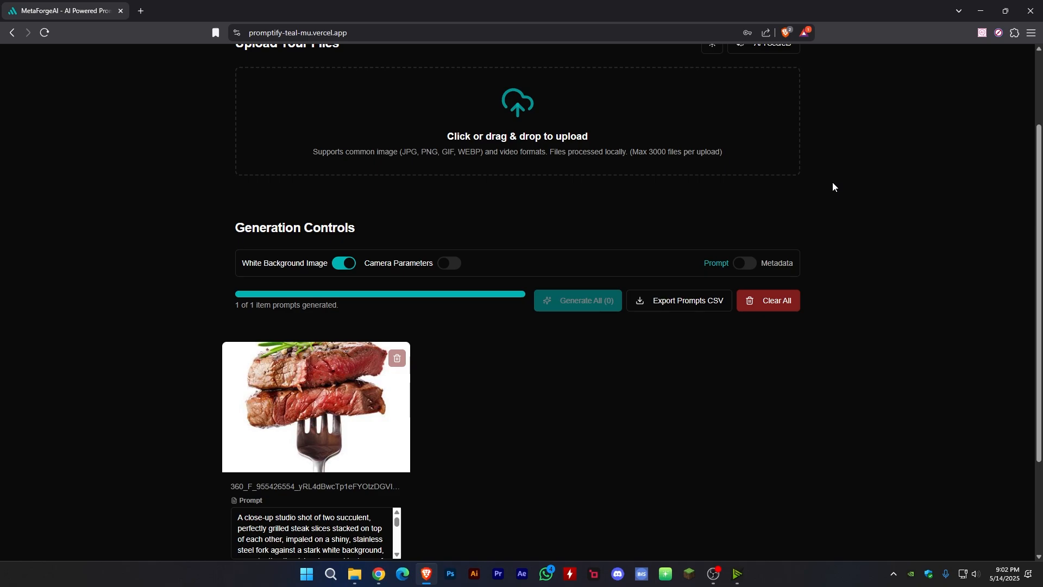
- Read the generated steak prompt through to its end and select its text
scroll(474, 366, down, 3)
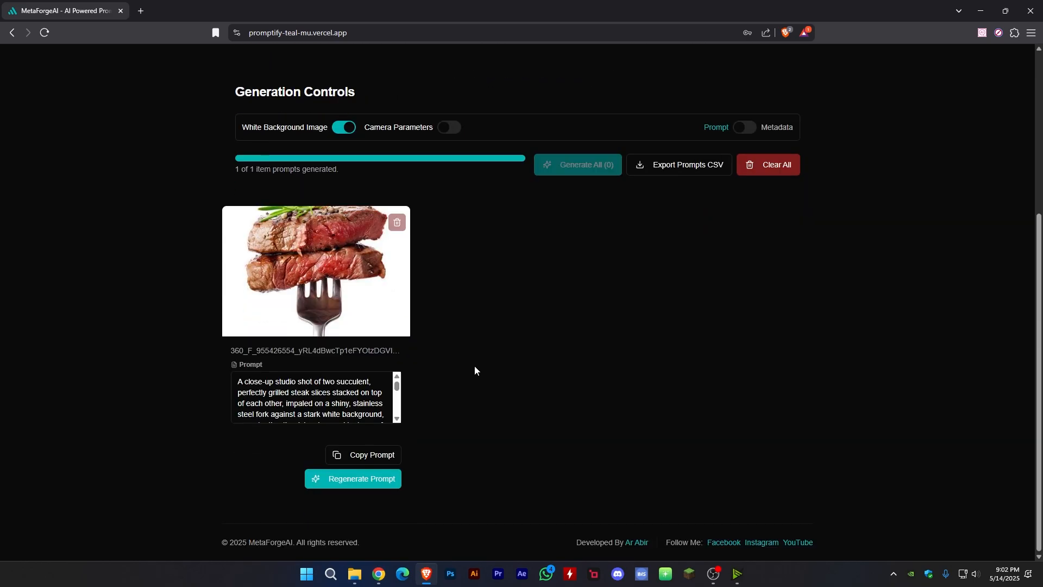
scroll(268, 390, down, 1)
scroll(268, 391, down, 3)
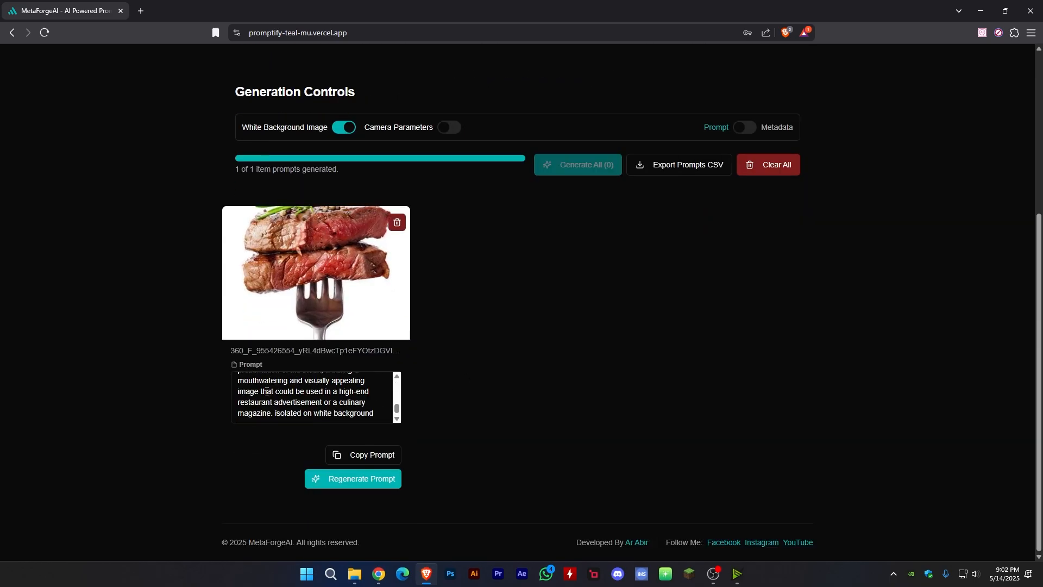
drag(276, 415, 155, 356)
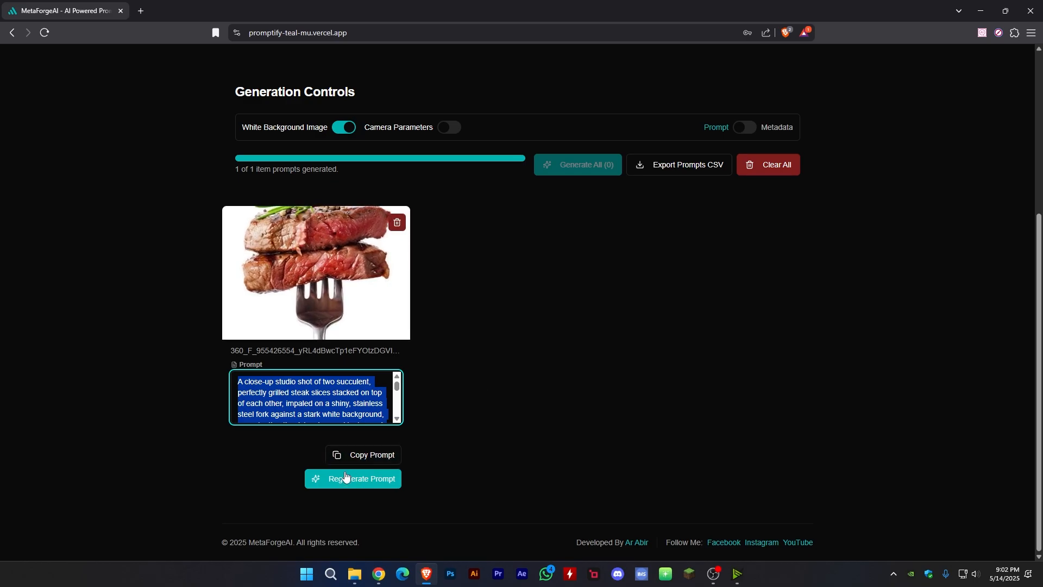
- Export the generated prompt as a CSV and save it in Downloads as prompts_export (3).csv
scroll(687, 313, up, 2)
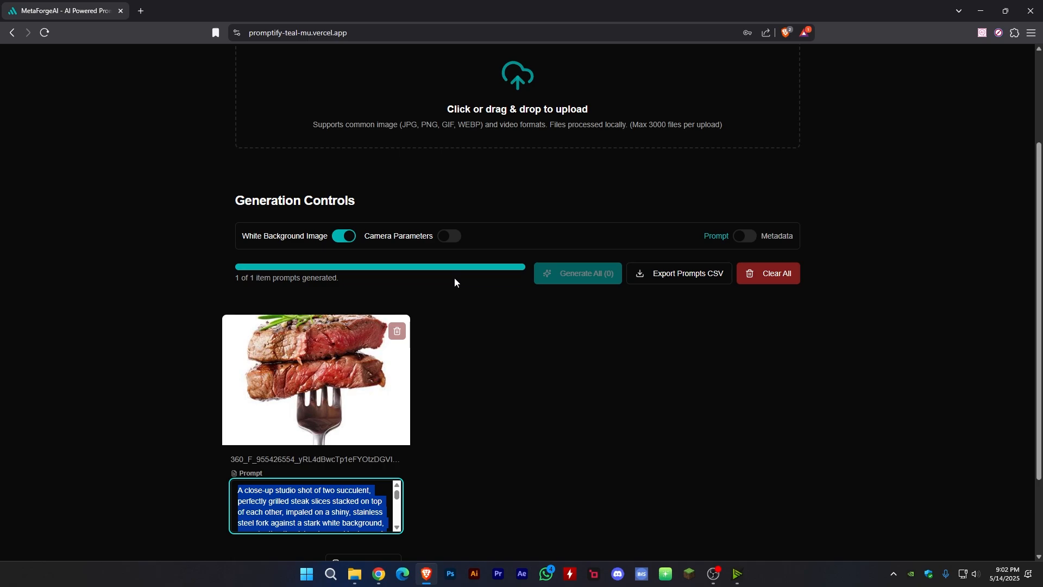
click(686, 272)
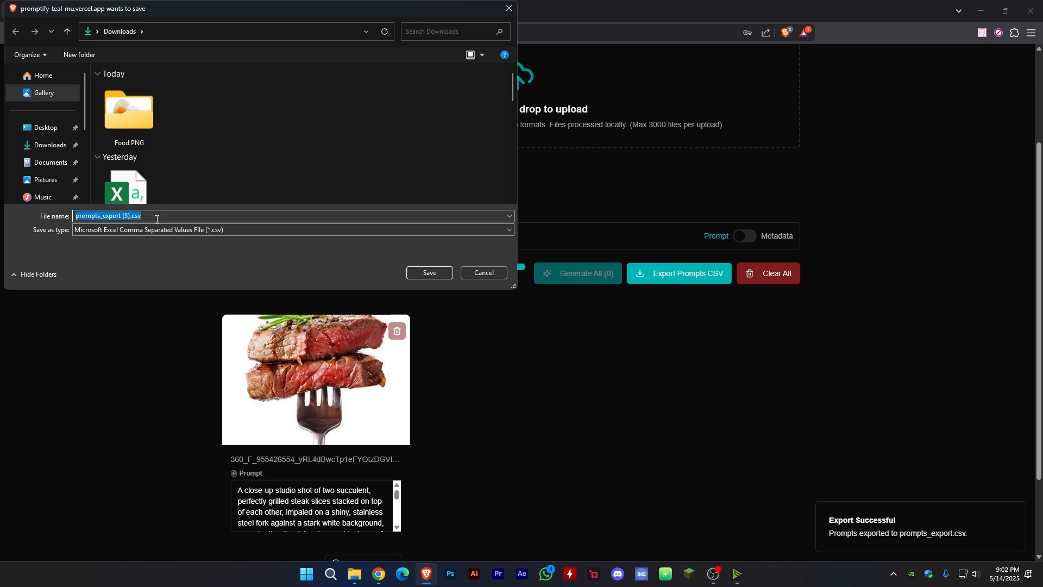
click(436, 272)
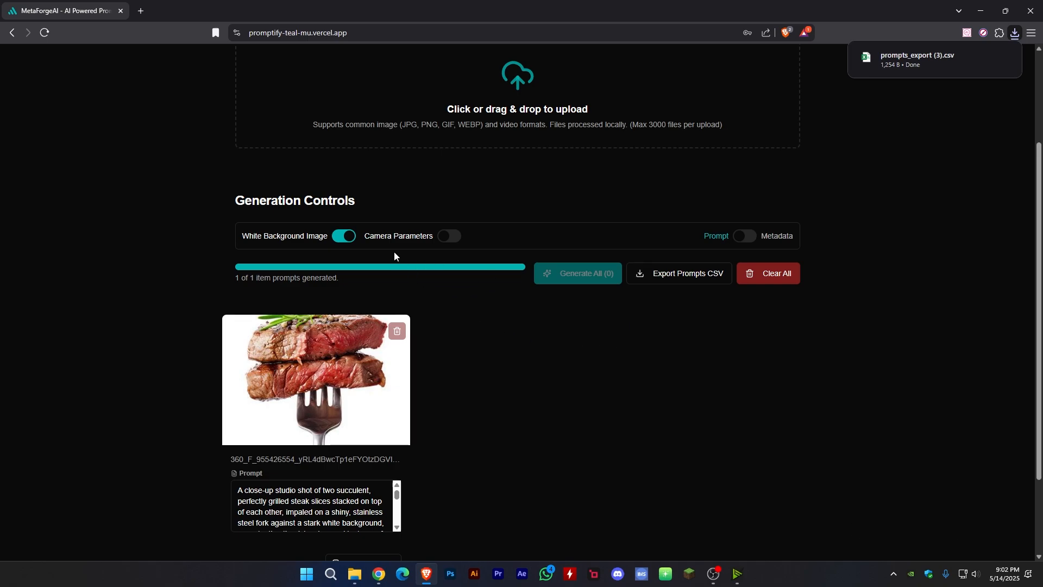
- Enable Camera Parameters and regenerate the steak image's prompt
click(449, 237)
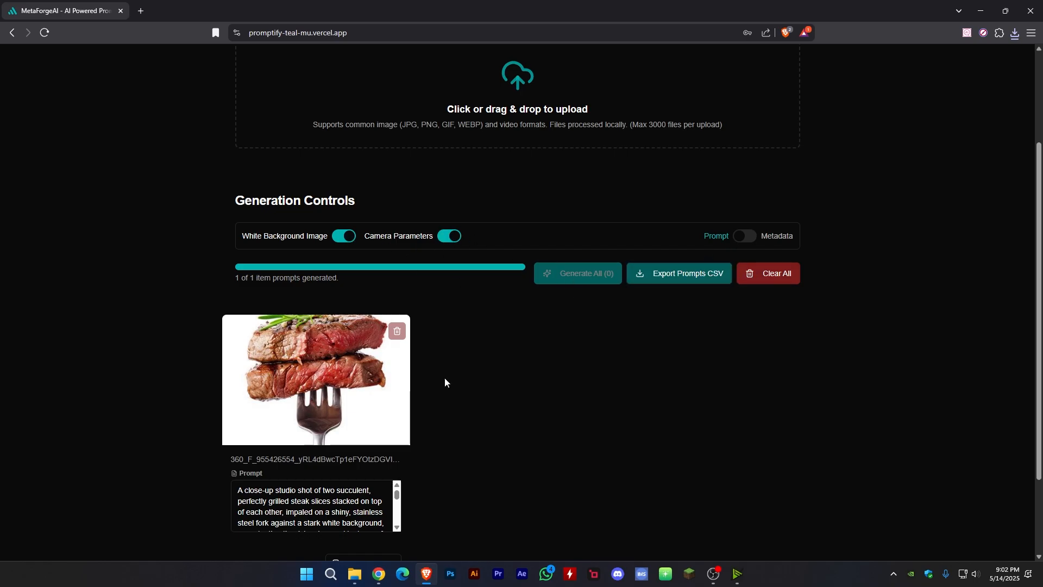
scroll(444, 378, down, 1)
click(345, 534)
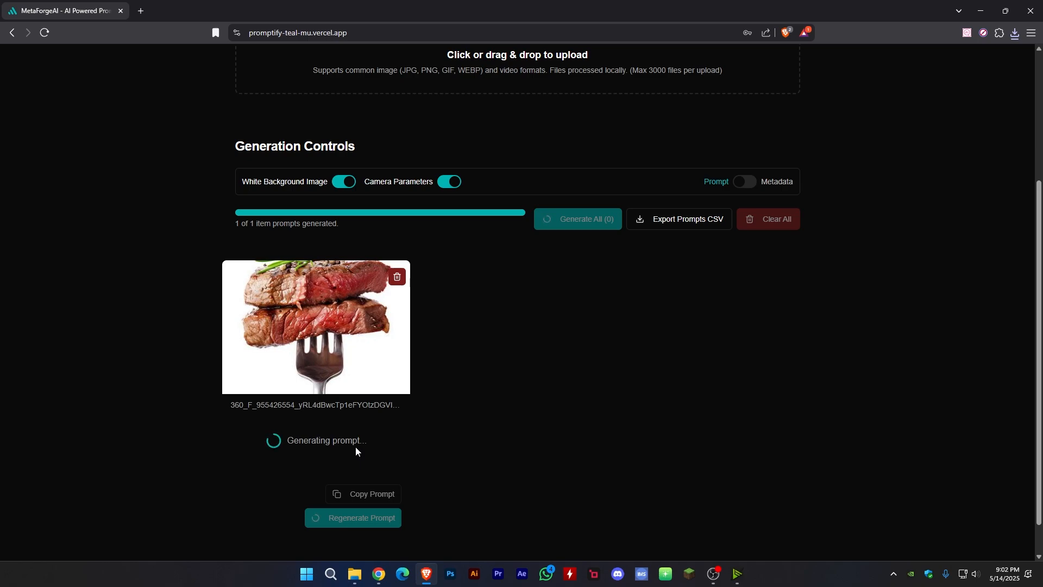
- Examine the regenerated steak prompt, especially the camera settings at its end
scroll(357, 445, down, 1)
scroll(357, 445, down, 2)
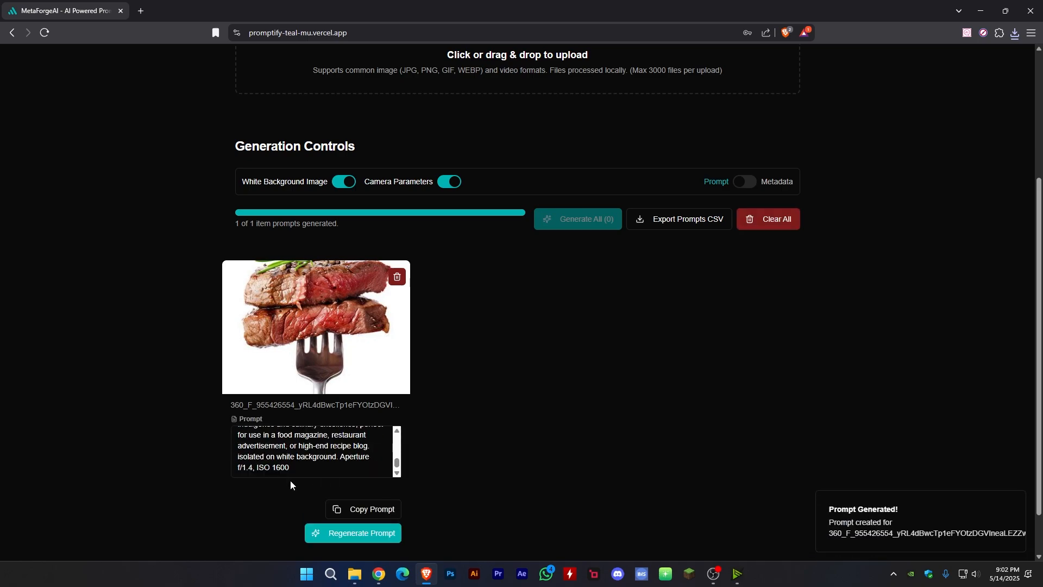
drag(340, 457, 363, 457)
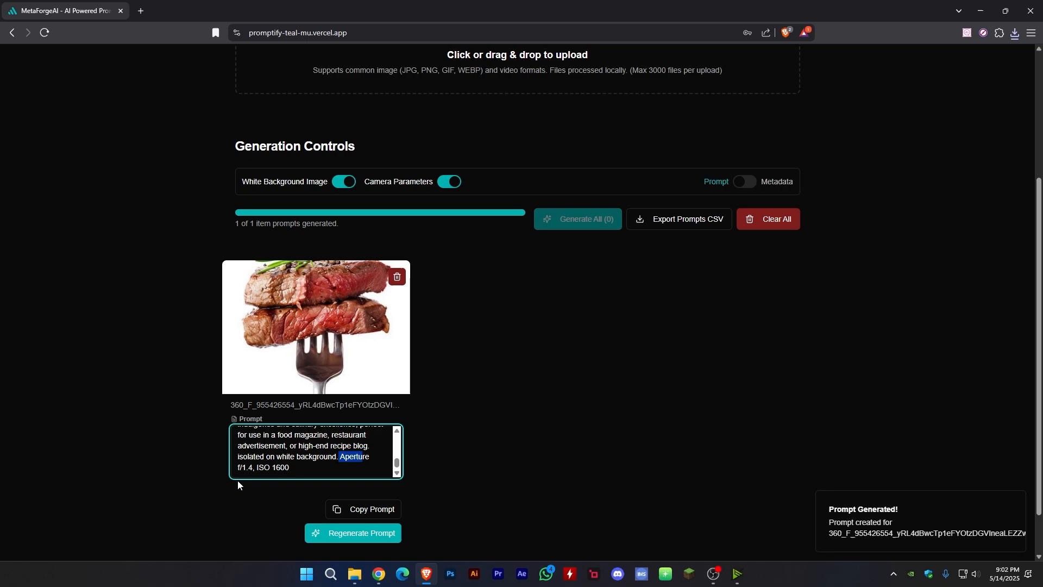
drag(253, 468, 227, 472)
drag(295, 468, 244, 433)
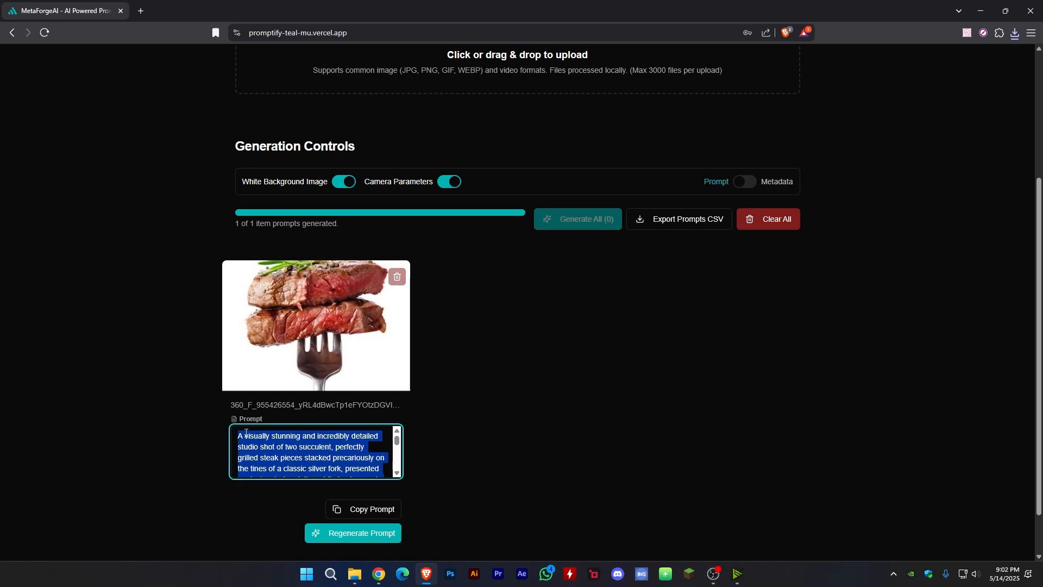
scroll(272, 446, down, 3)
click(269, 463)
drag(290, 468, 341, 456)
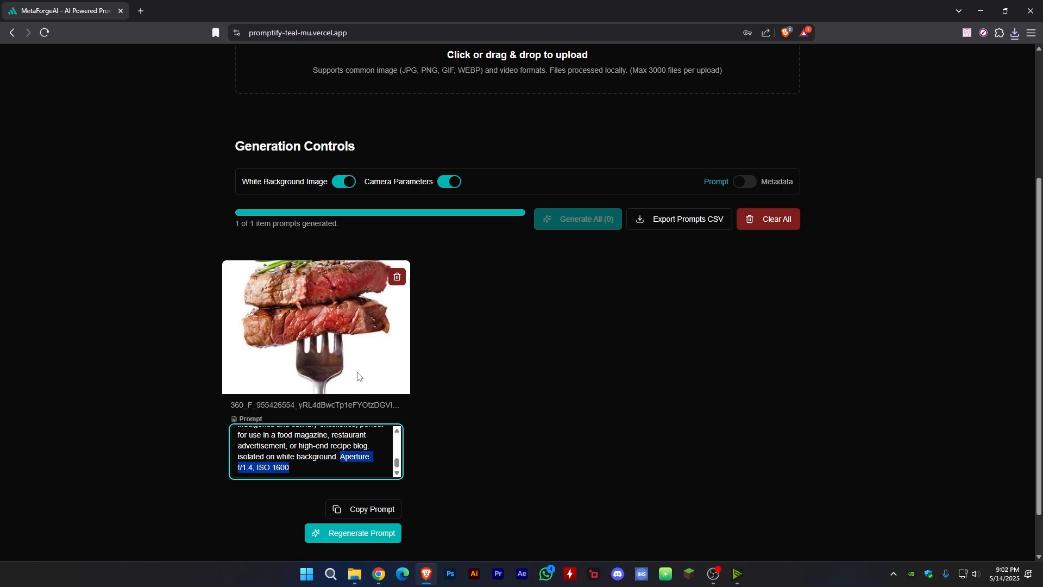
click(336, 464)
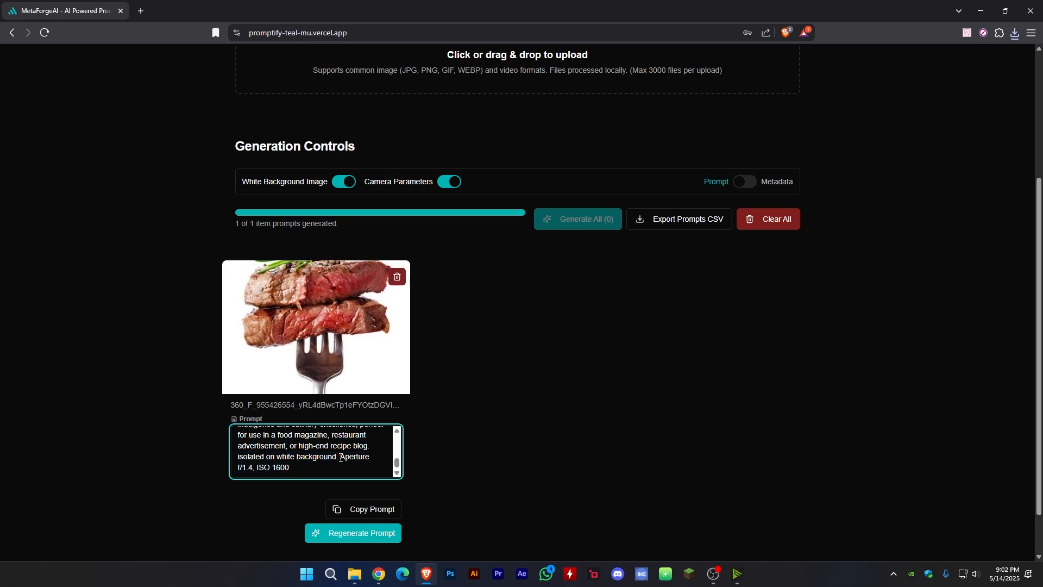
drag(254, 467, 244, 466)
click(289, 469)
- Turn off Camera Parameters and recheck the aperture and ISO wording in the existing steak prompt
click(444, 185)
click(444, 185)
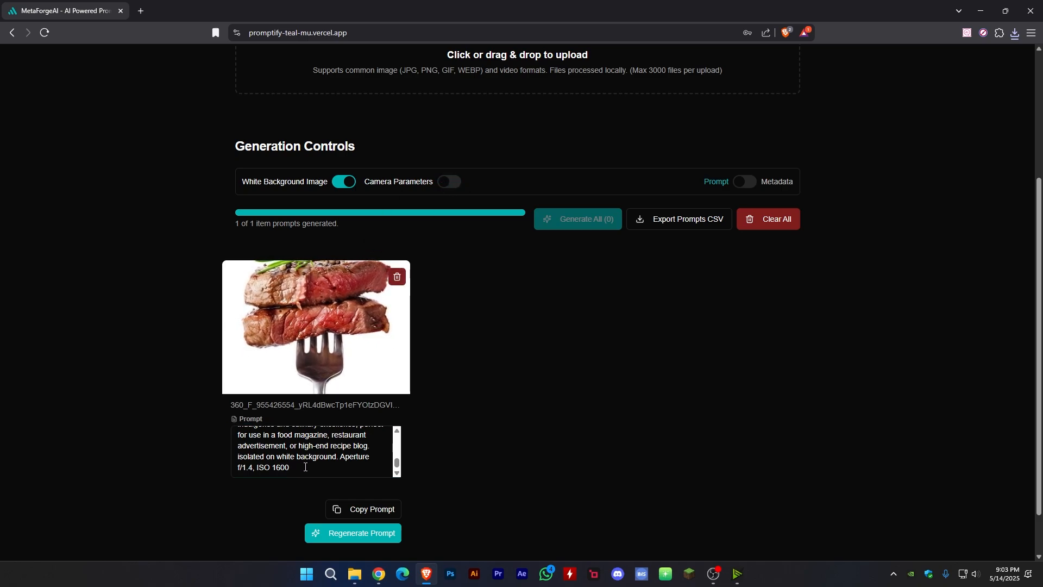
drag(258, 468, 298, 468)
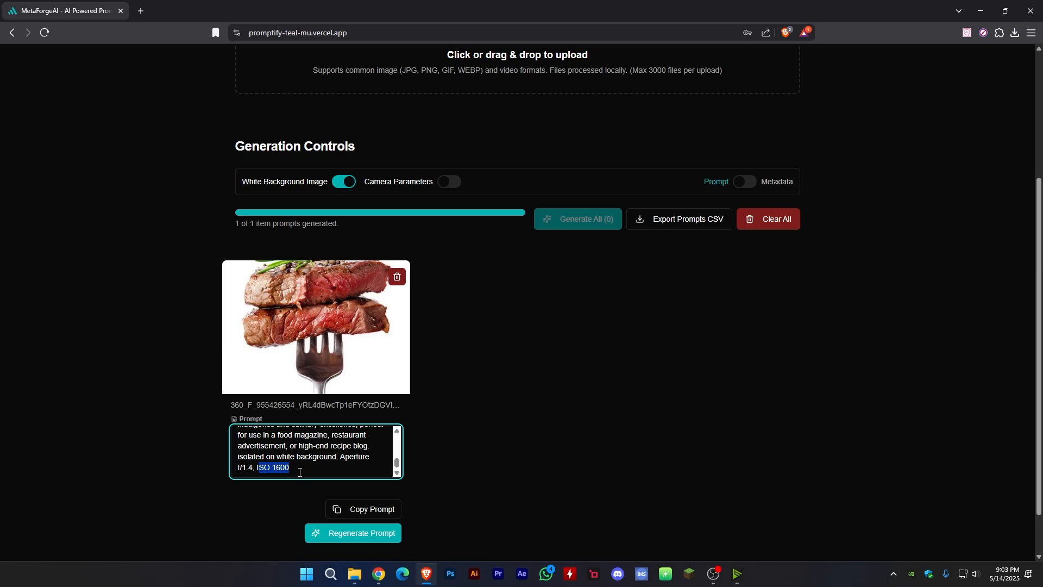
click(303, 468)
key(ctrl+a)
scroll(355, 460, down, 5)
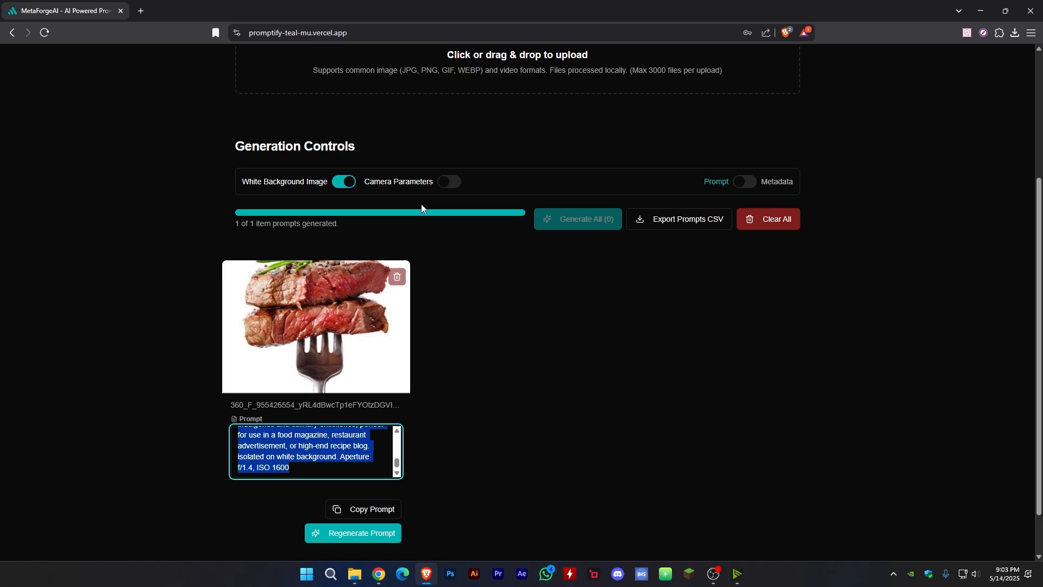
click(449, 188)
click(455, 184)
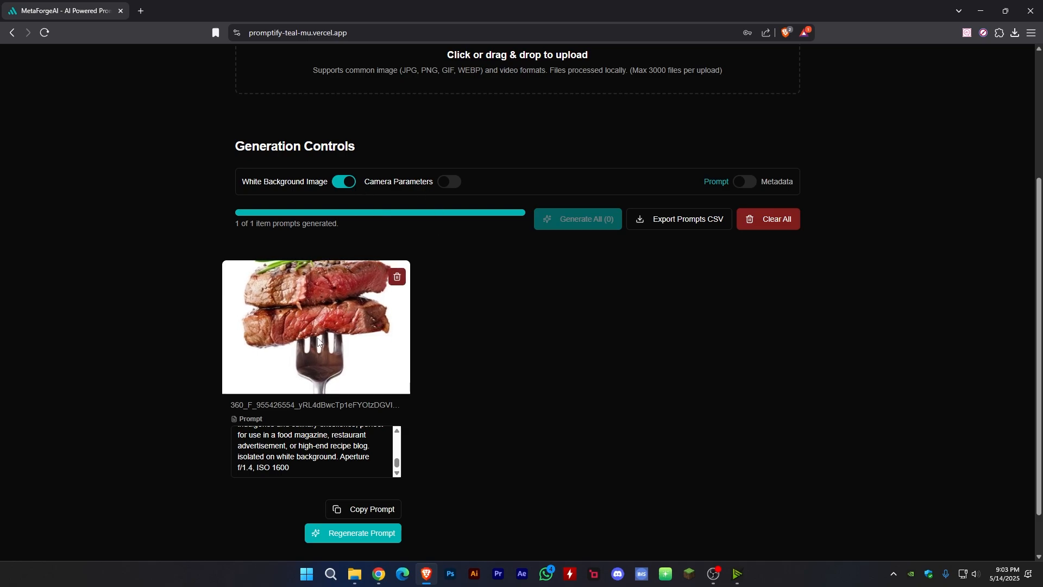
scroll(312, 451, up, 3)
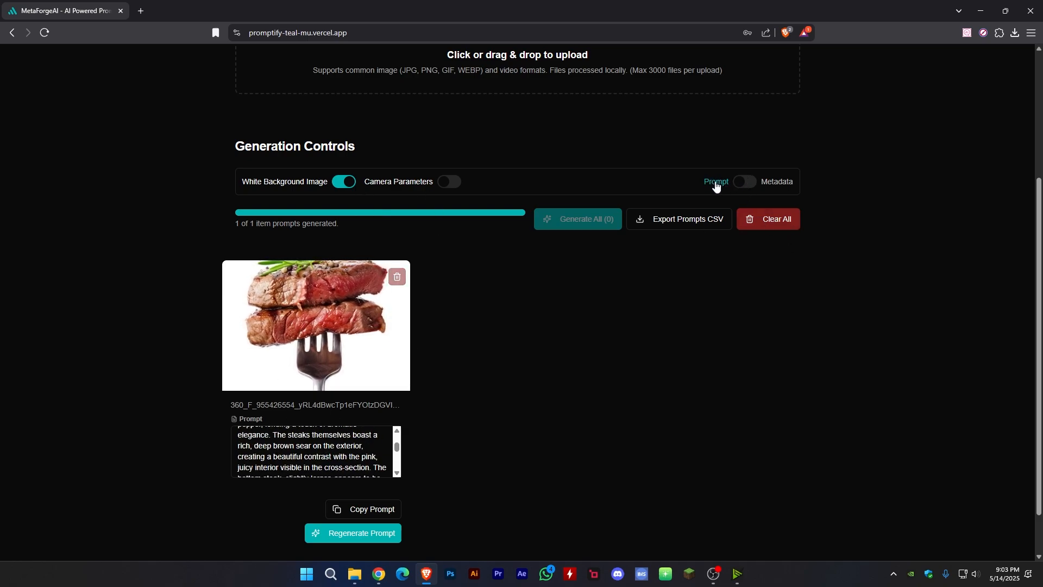
- Switch the generation mode to Metadata and generate metadata for the steak image
click(743, 182)
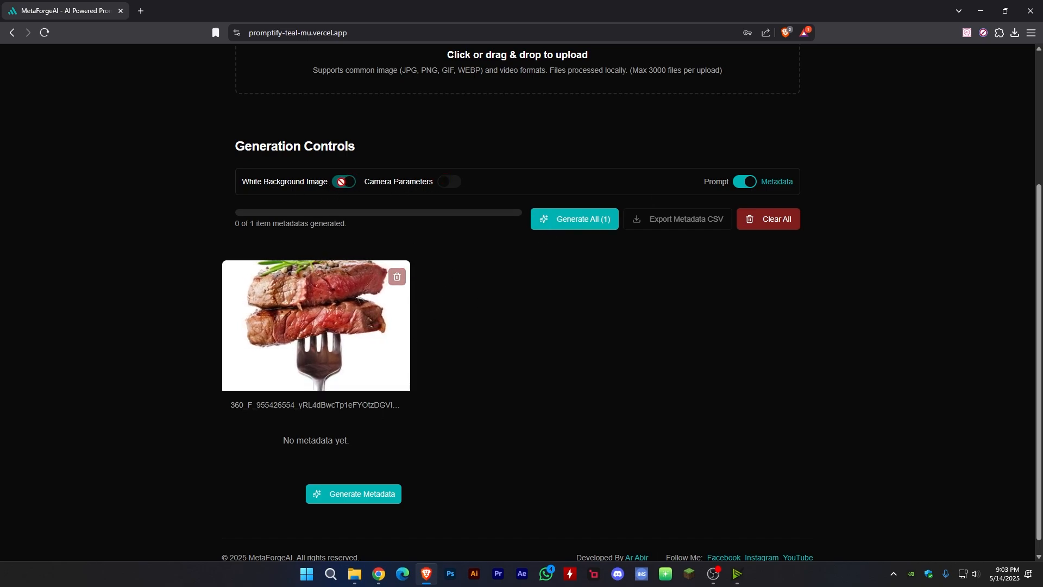
click(379, 495)
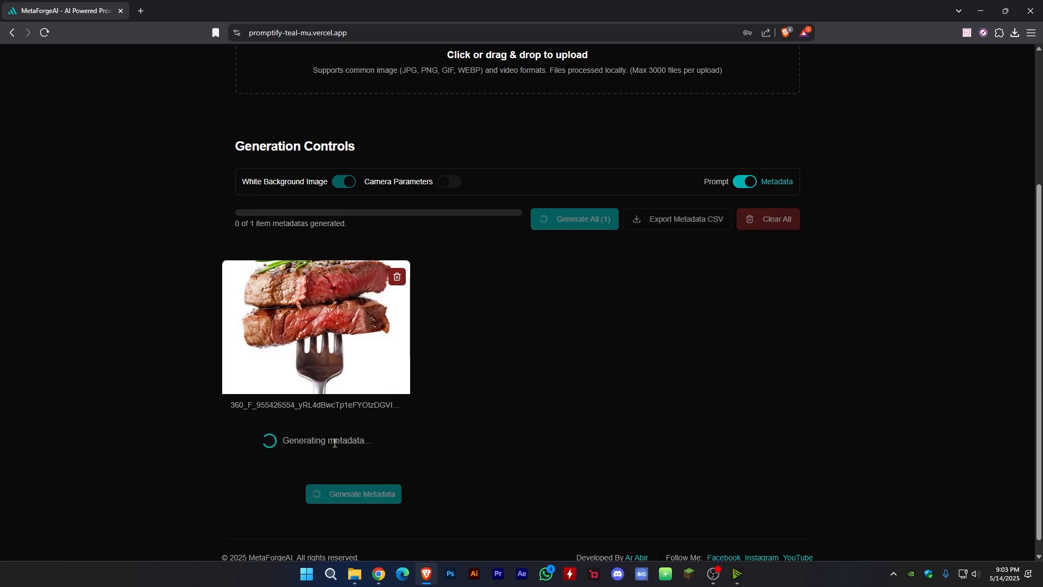
scroll(329, 442, down, 1)
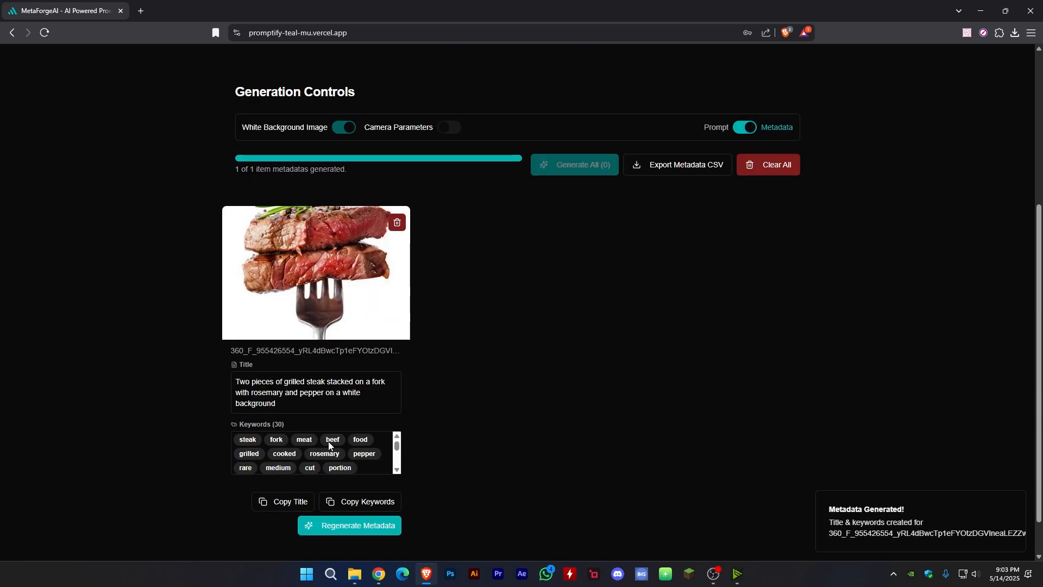
- Review the generated title and the full keyword list of the steak image
drag(294, 404, 211, 368)
click(301, 405)
scroll(316, 449, down, 1)
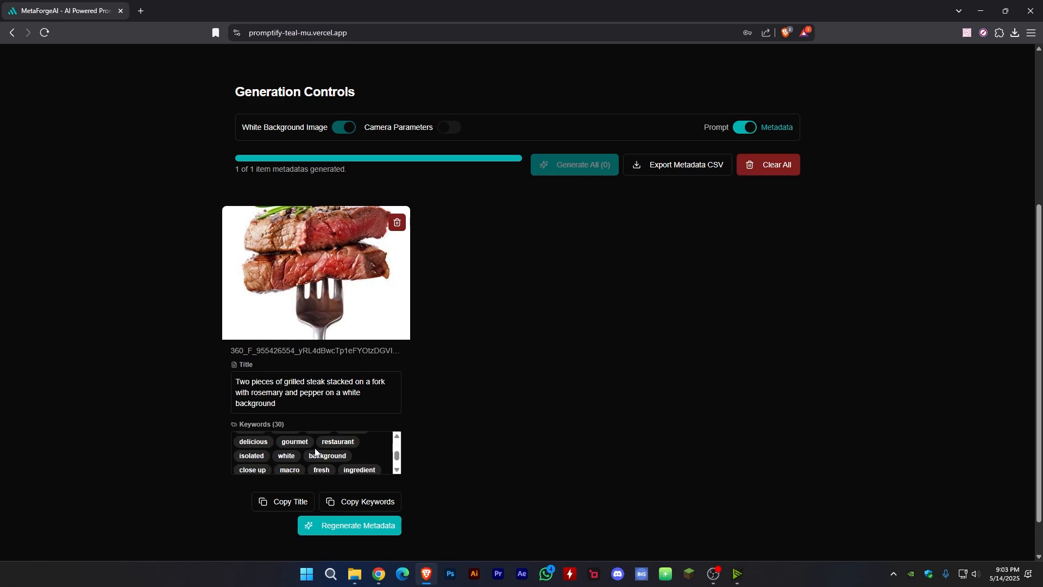
scroll(315, 451, down, 1)
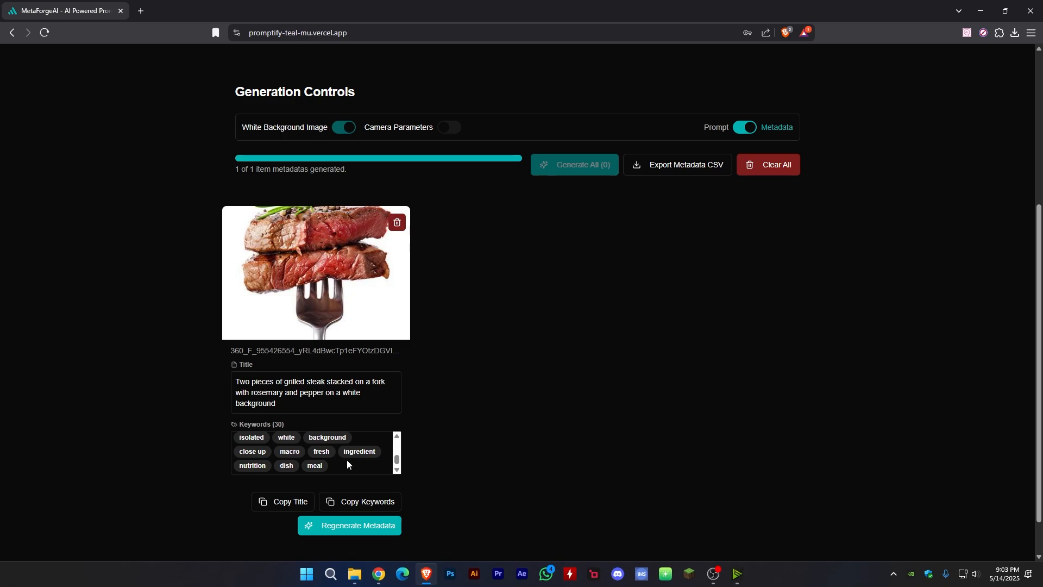
scroll(345, 468, up, 2)
scroll(364, 464, down, 2)
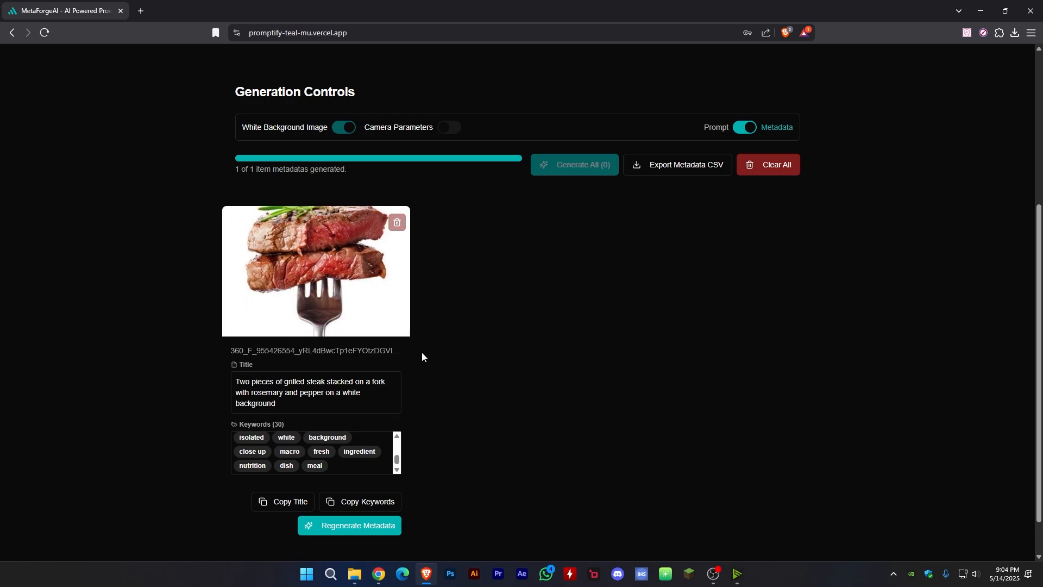
- Replace the steak image with a batch of 16 food images and set the generation mode to Prompt
click(778, 166)
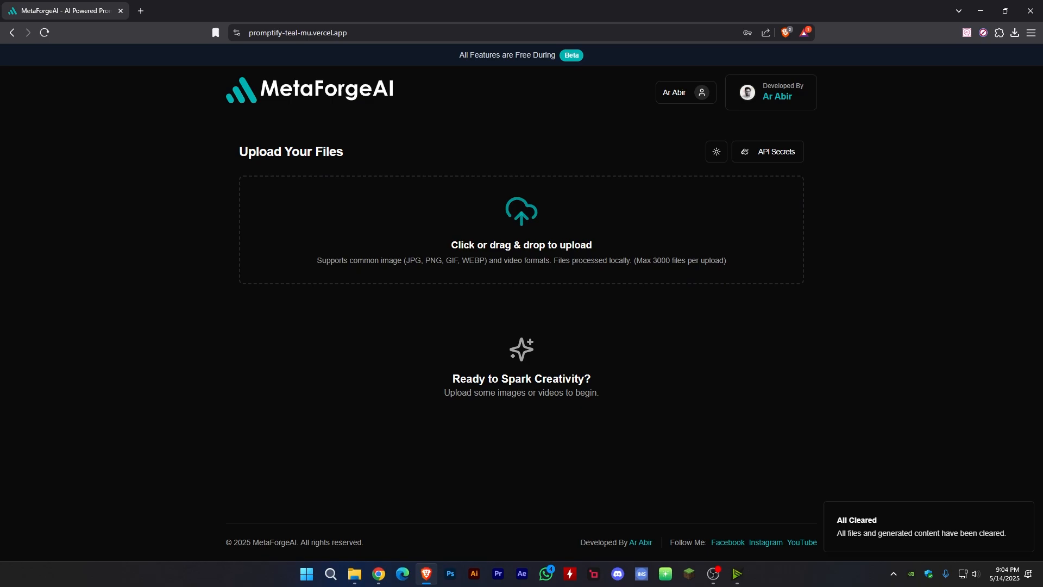
key(alt+Tab)
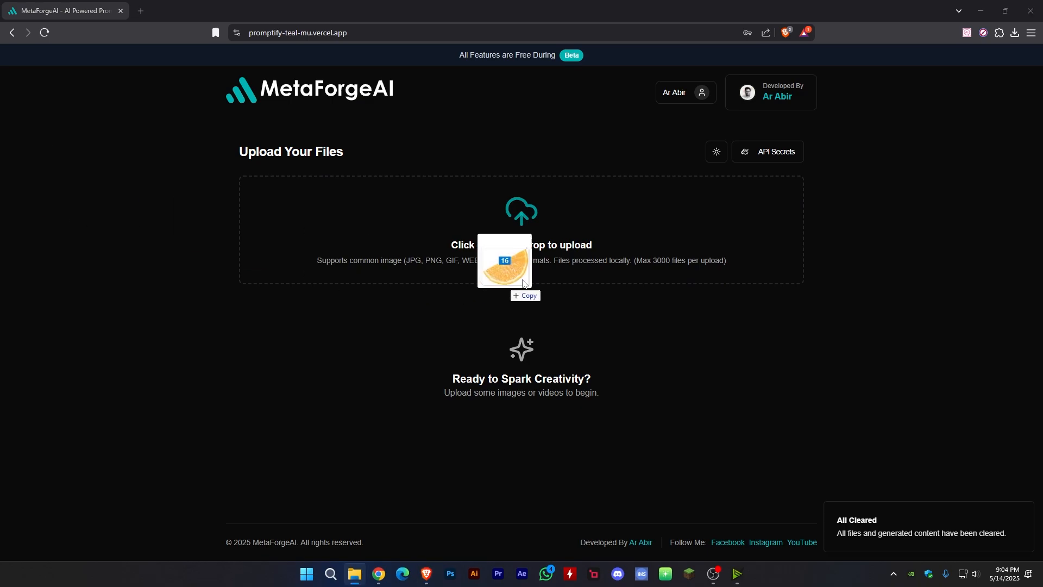
drag(510, 267, 575, 235)
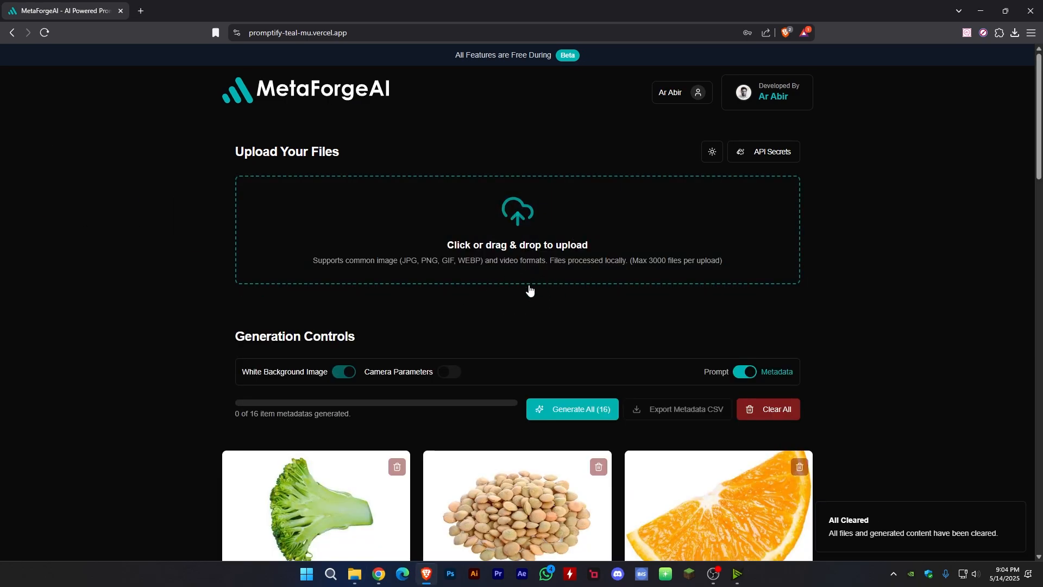
scroll(530, 291, down, 2)
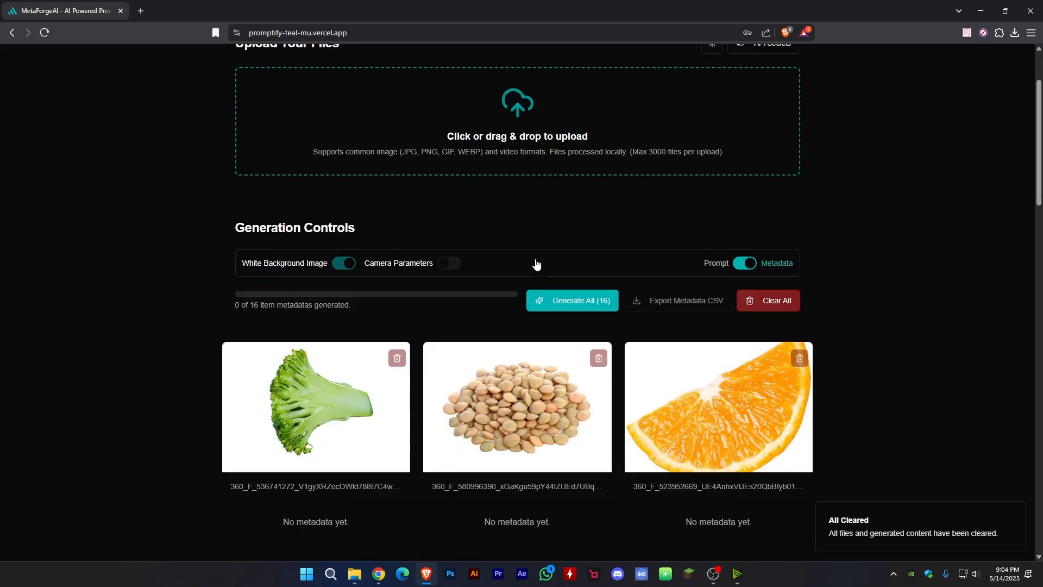
click(726, 270)
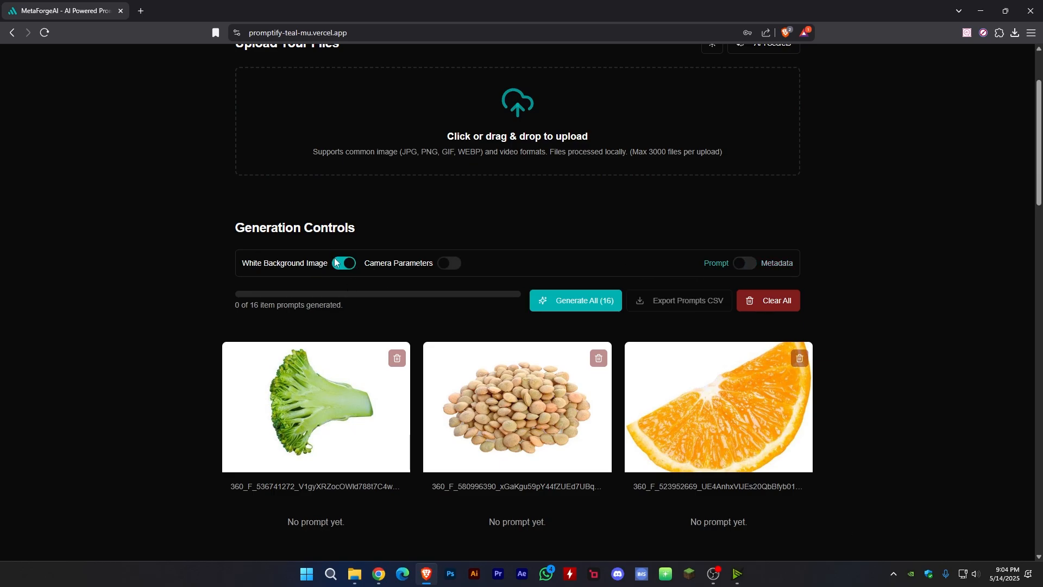
- Generate prompts for all 16 images with White Background Image on and check the first finished prompts
click(591, 304)
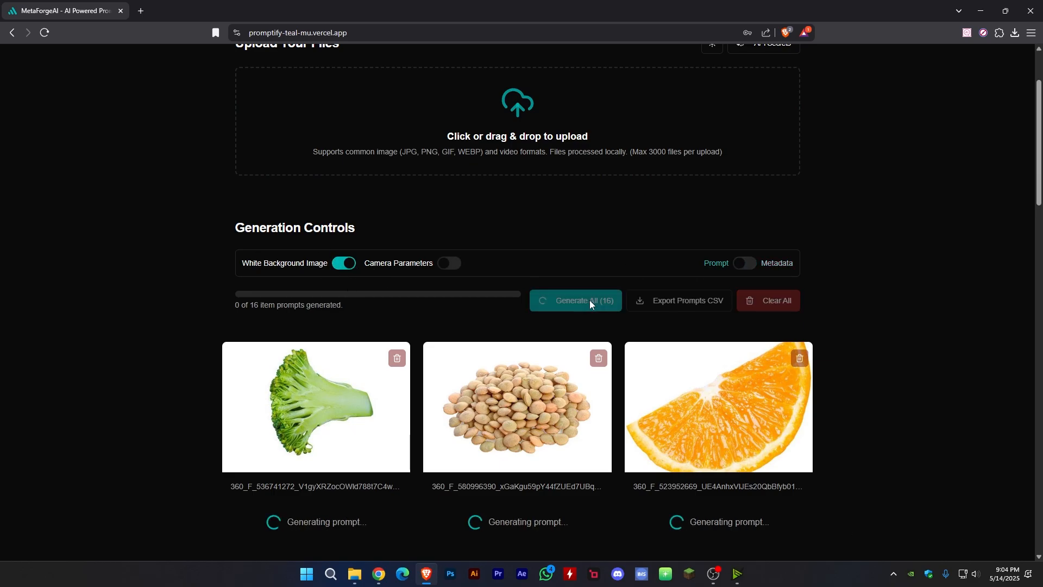
scroll(589, 300, down, 3)
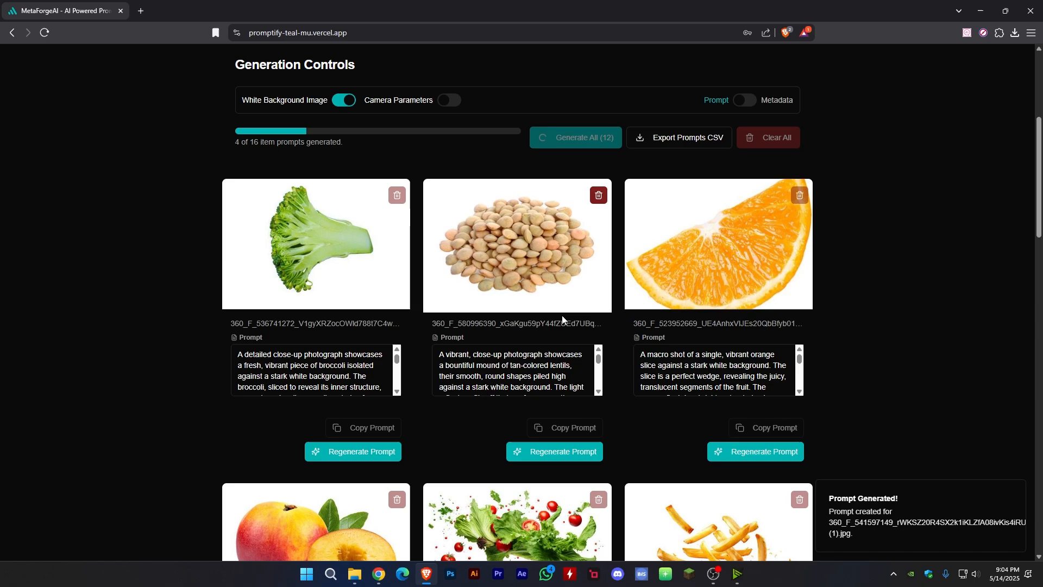
scroll(538, 346, down, 1)
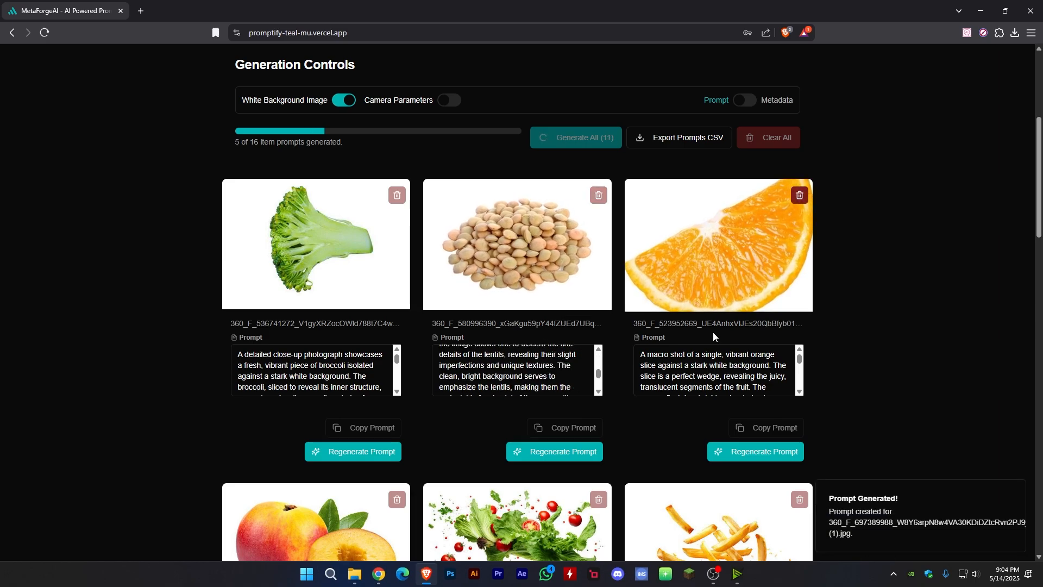
scroll(615, 294, down, 3)
scroll(611, 279, down, 1)
scroll(612, 285, down, 2)
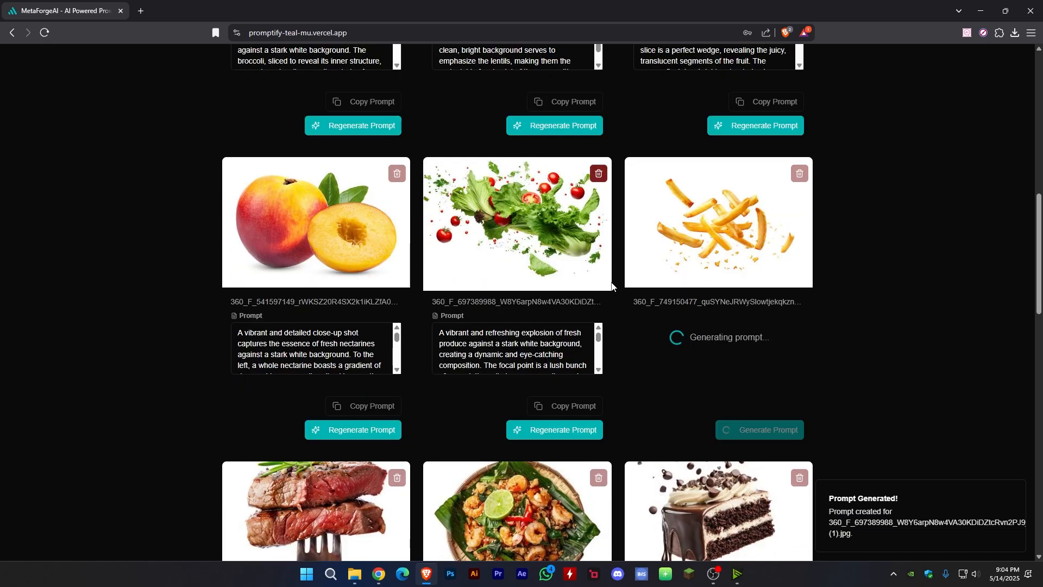
- Monitor the progress of the batch prompt generation and look over the prompts of the upper image rows
scroll(616, 285, up, 4)
scroll(615, 285, up, 5)
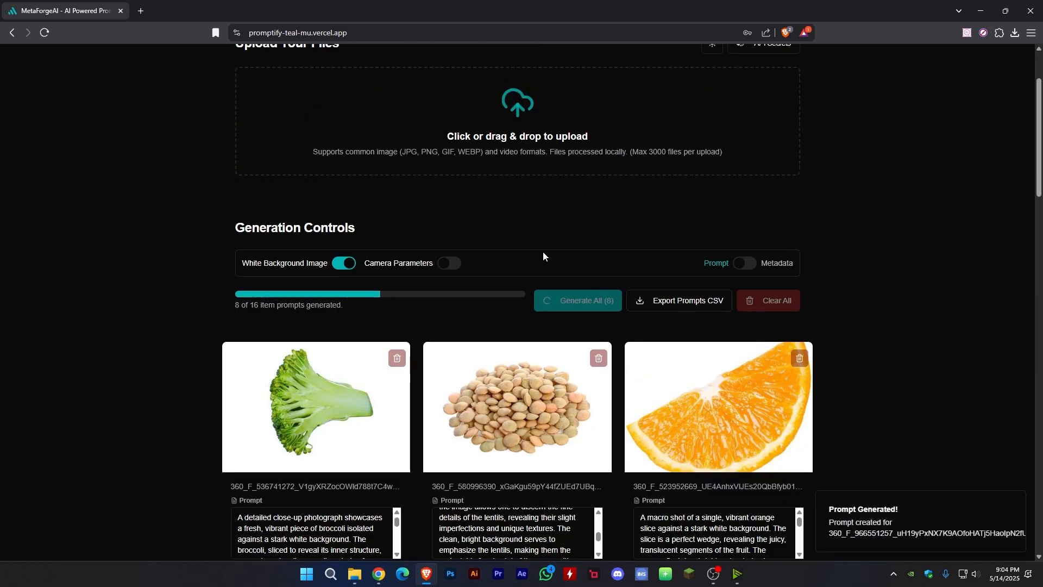
scroll(618, 272, down, 2)
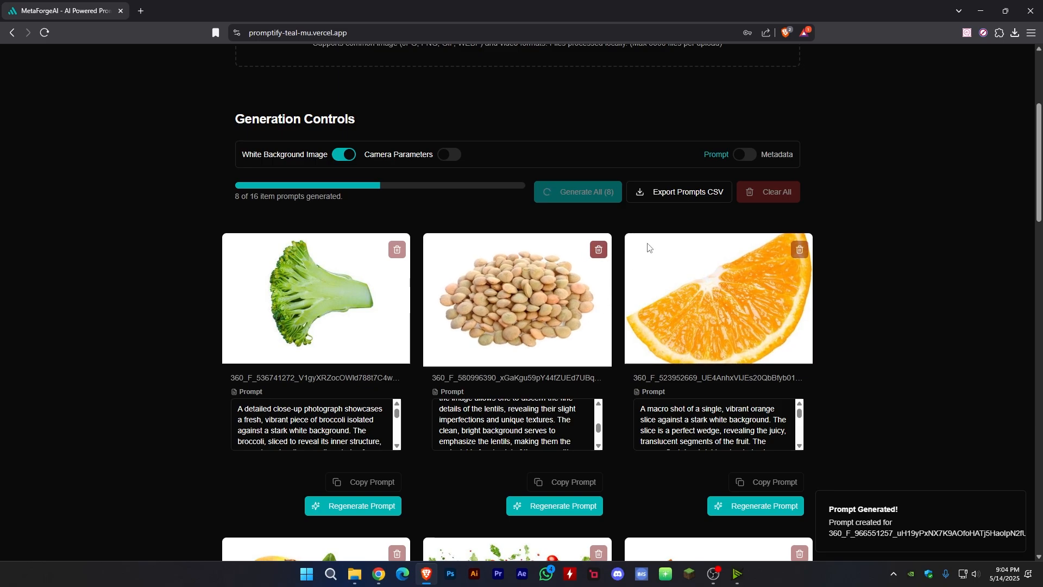
scroll(614, 226, up, 2)
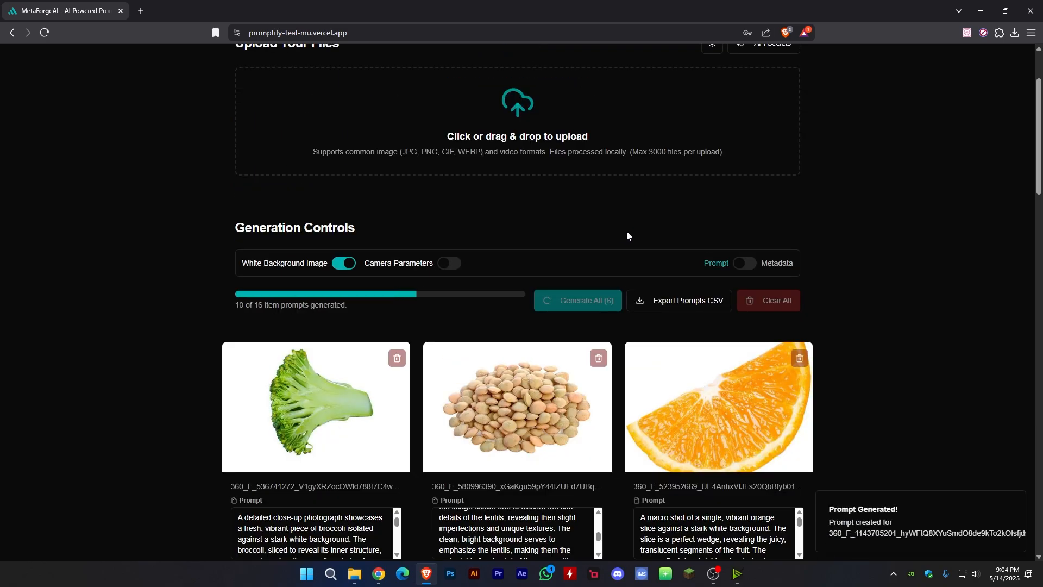
scroll(625, 231, up, 1)
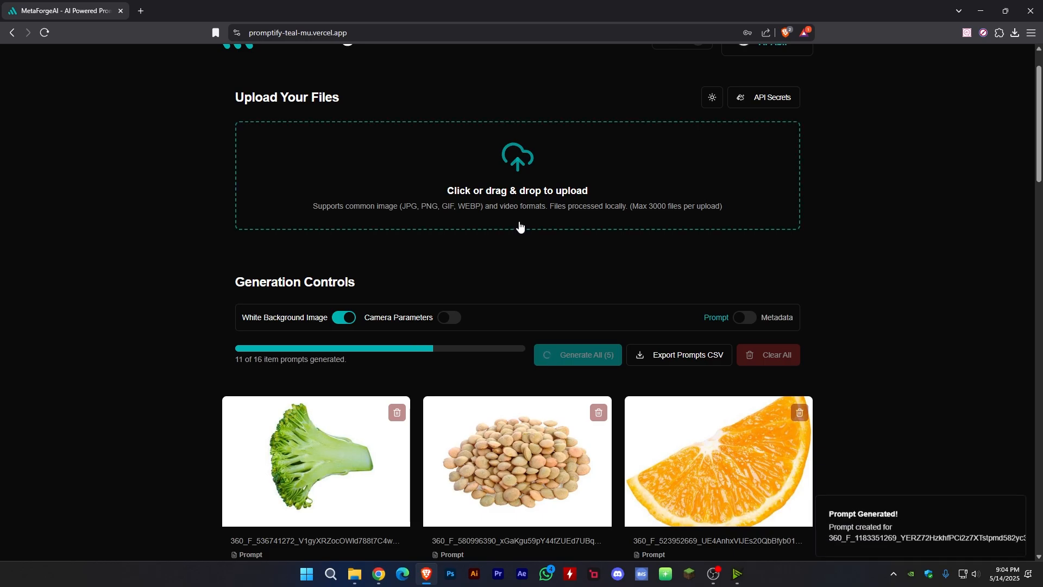
scroll(525, 230, down, 12)
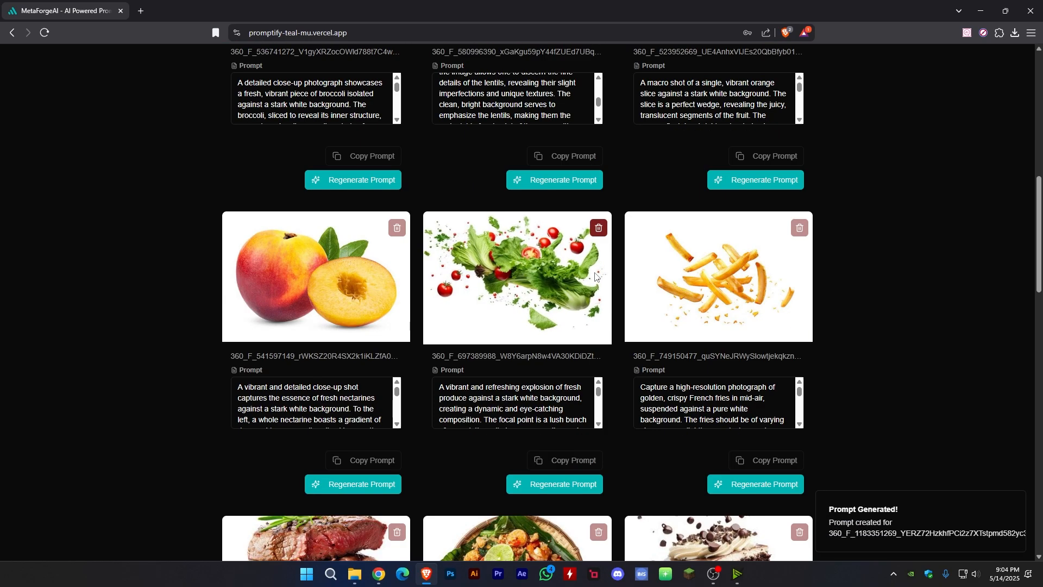
scroll(619, 282, up, 12)
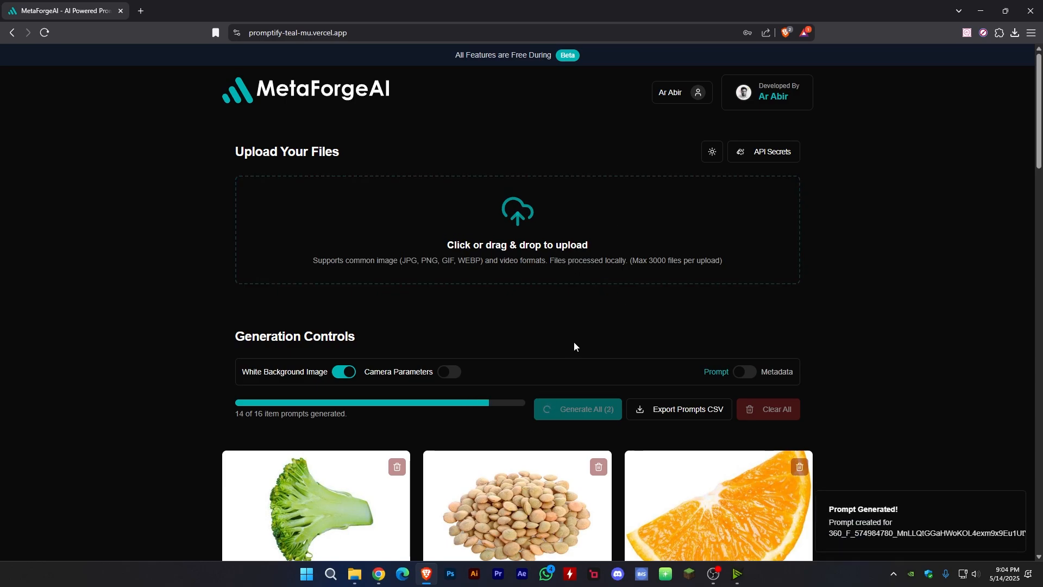
scroll(595, 322, down, 10)
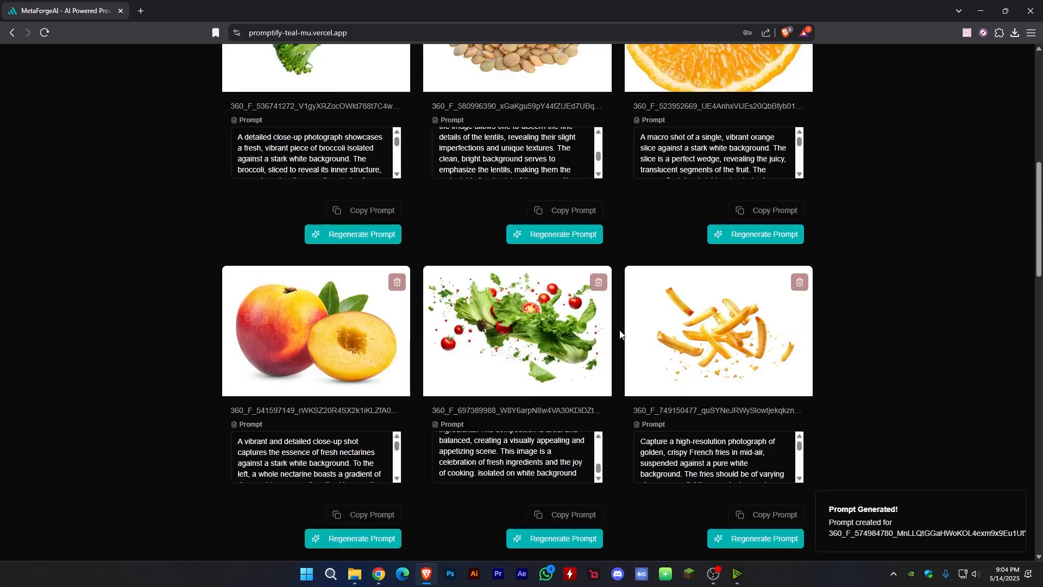
- Check the remaining prompts' closing wording and highlight "isolated on white background" in the prompt of the floating orange slices
scroll(606, 320, down, 8)
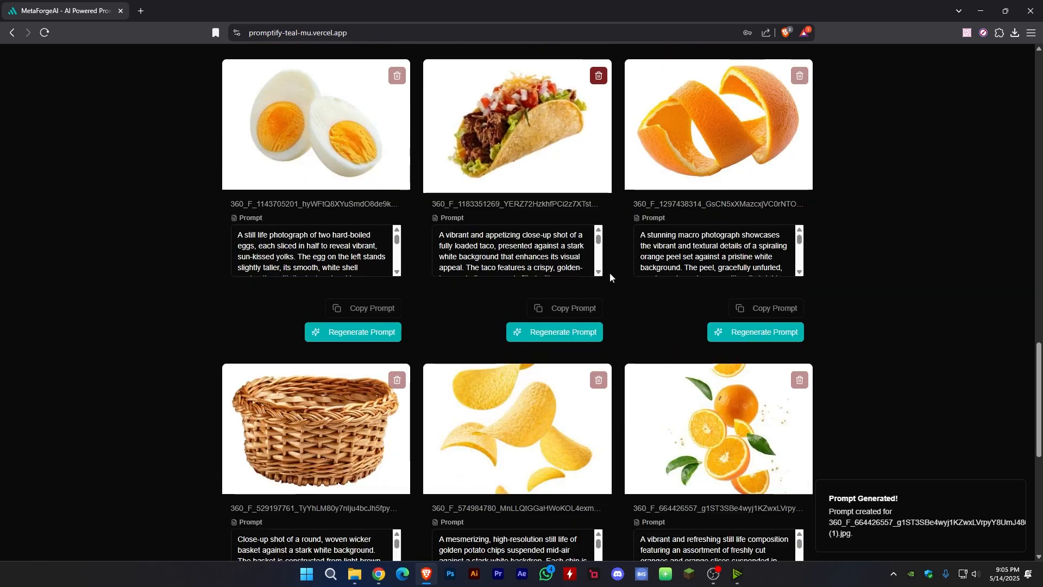
scroll(537, 255, down, 5)
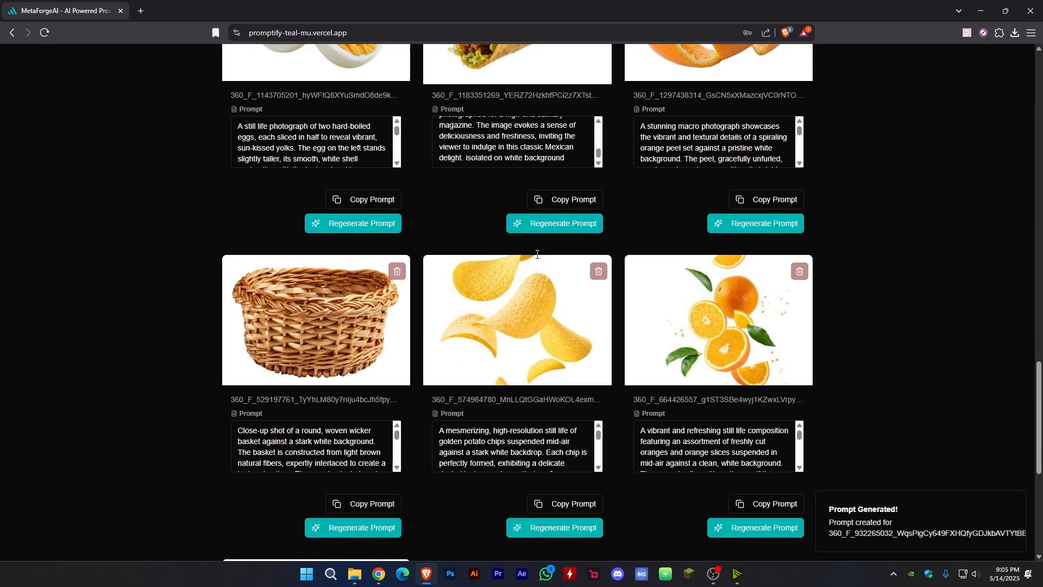
scroll(549, 287, down, 4)
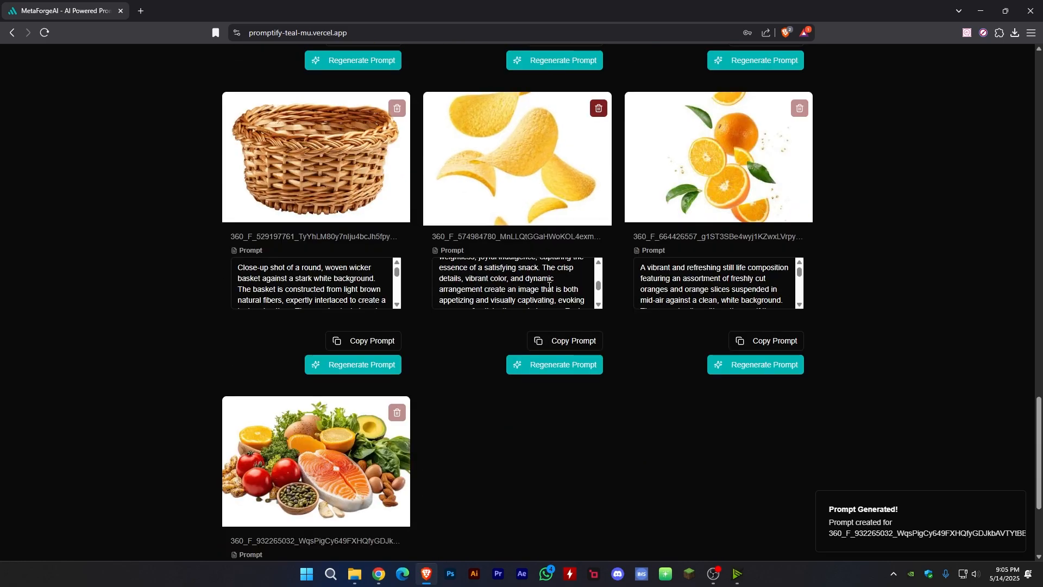
scroll(549, 286, down, 2)
scroll(734, 300, down, 5)
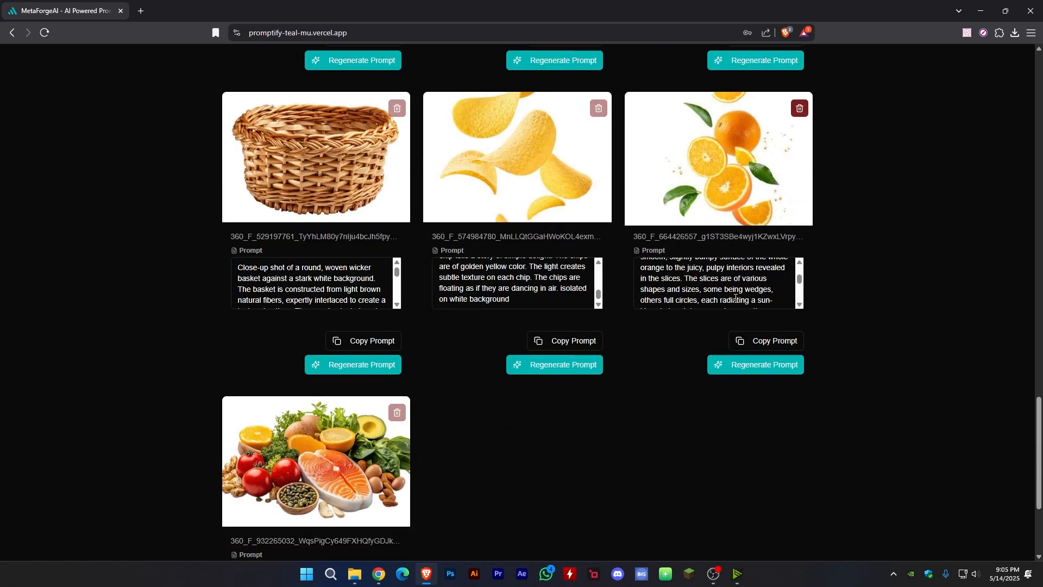
drag(686, 306, 799, 301)
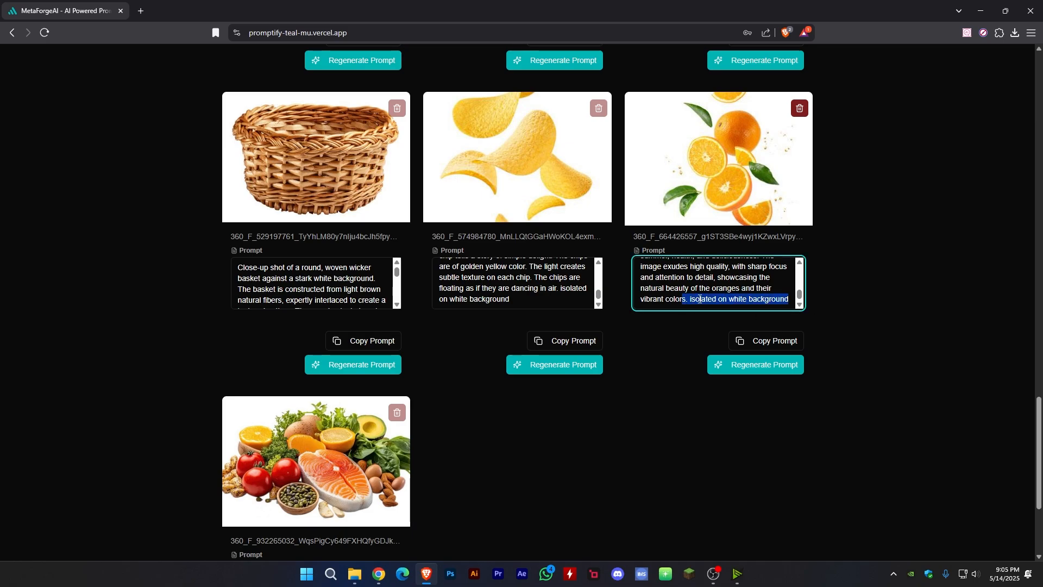
- Switch the generation mode to Metadata and generate metadata for all 16 images
scroll(700, 299, up, 20)
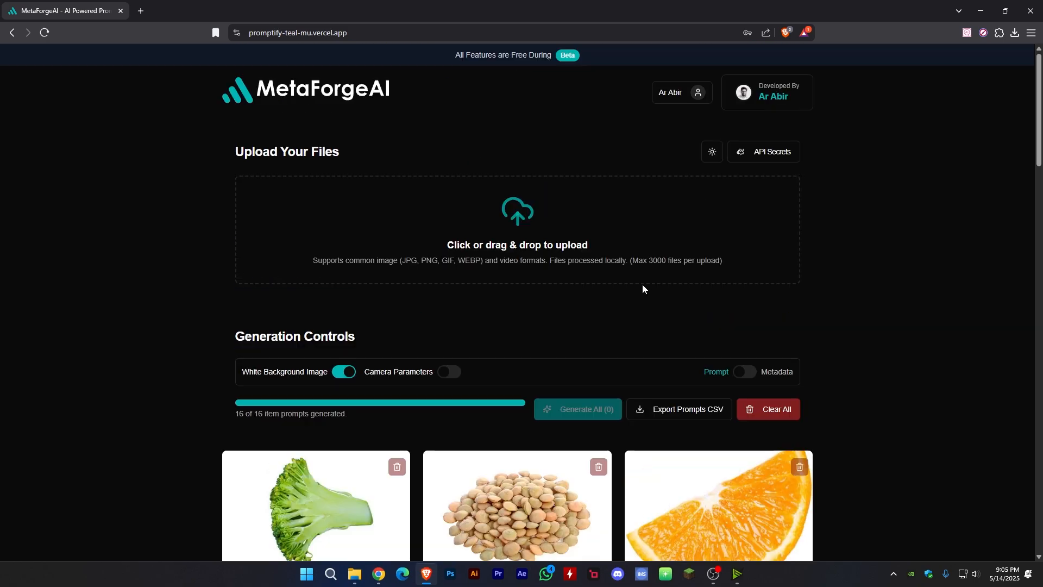
click(745, 372)
click(572, 409)
scroll(529, 372, down, 6)
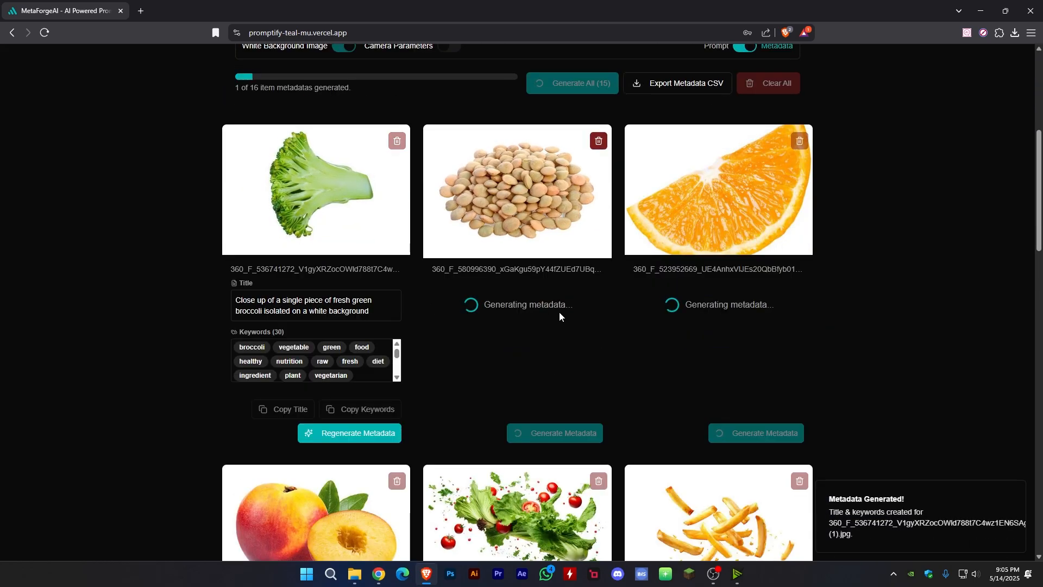
- Examine the running metadata batch for generated titles and keywords and for images whose generation failed
scroll(545, 341, up, 7)
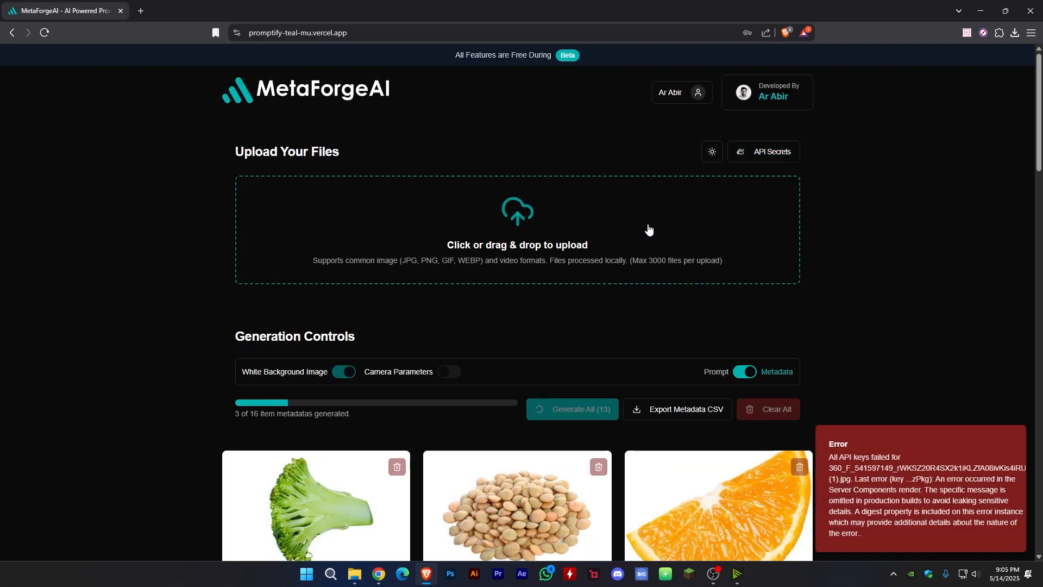
scroll(650, 231, down, 2)
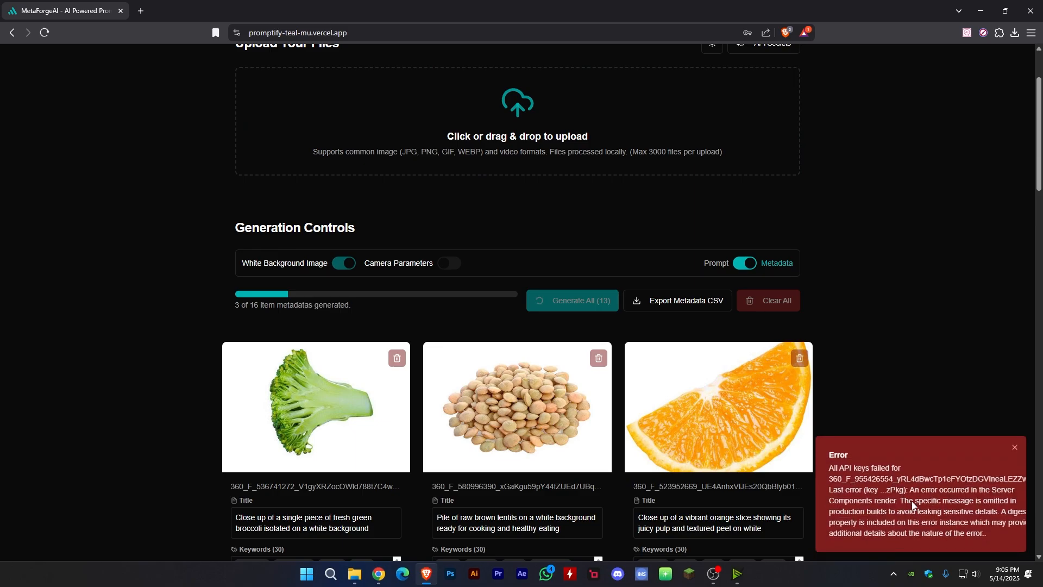
scroll(614, 402, down, 18)
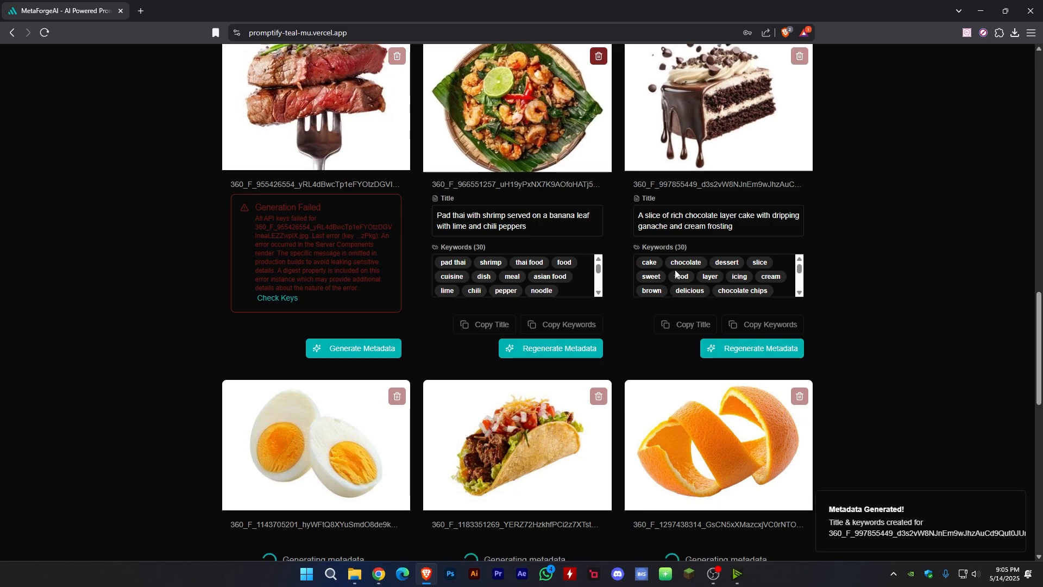
scroll(605, 324, down, 4)
scroll(613, 305, up, 3)
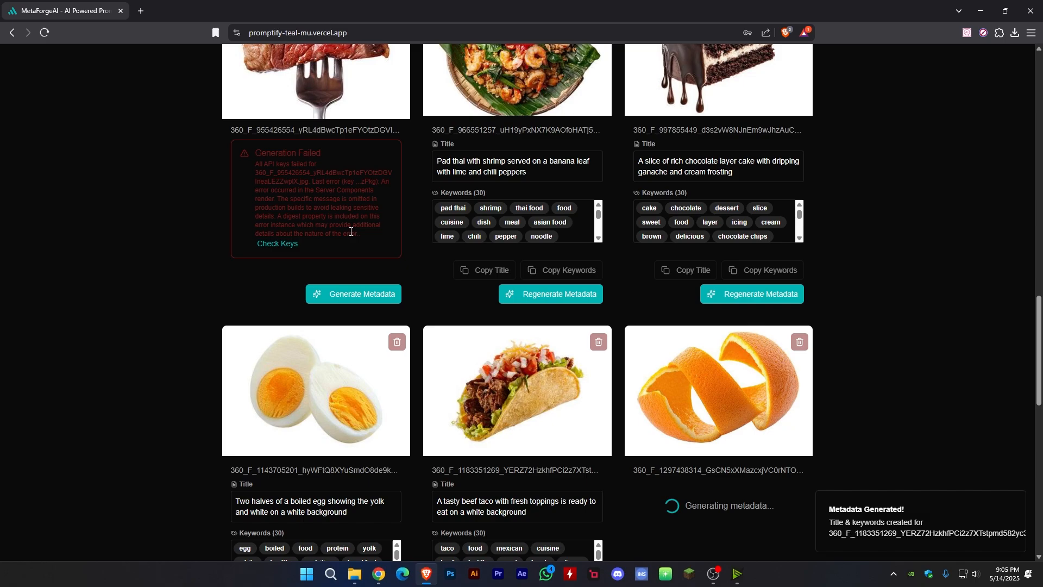
scroll(526, 334, up, 9)
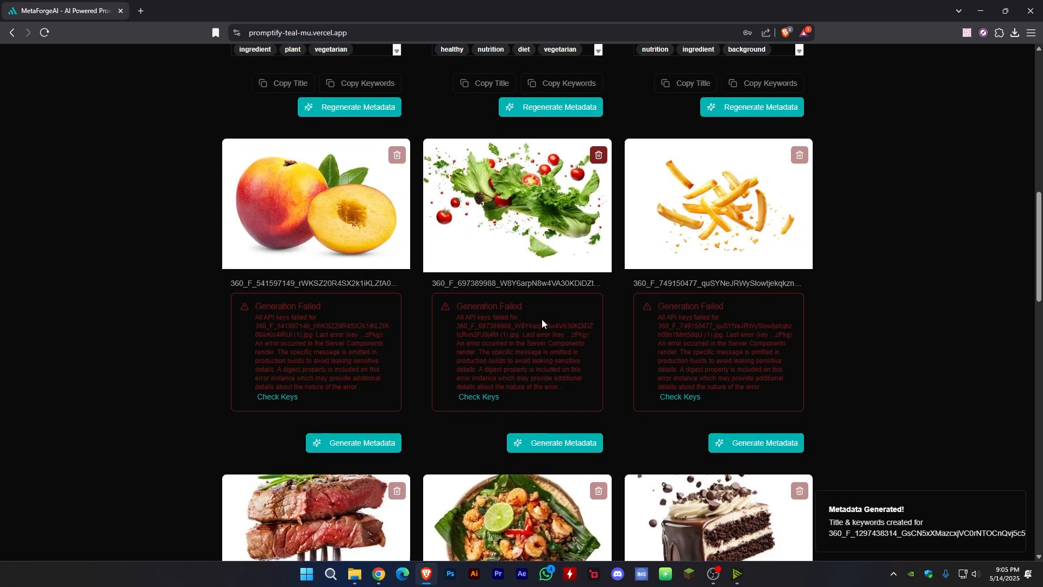
scroll(542, 324, up, 5)
scroll(326, 396, down, 6)
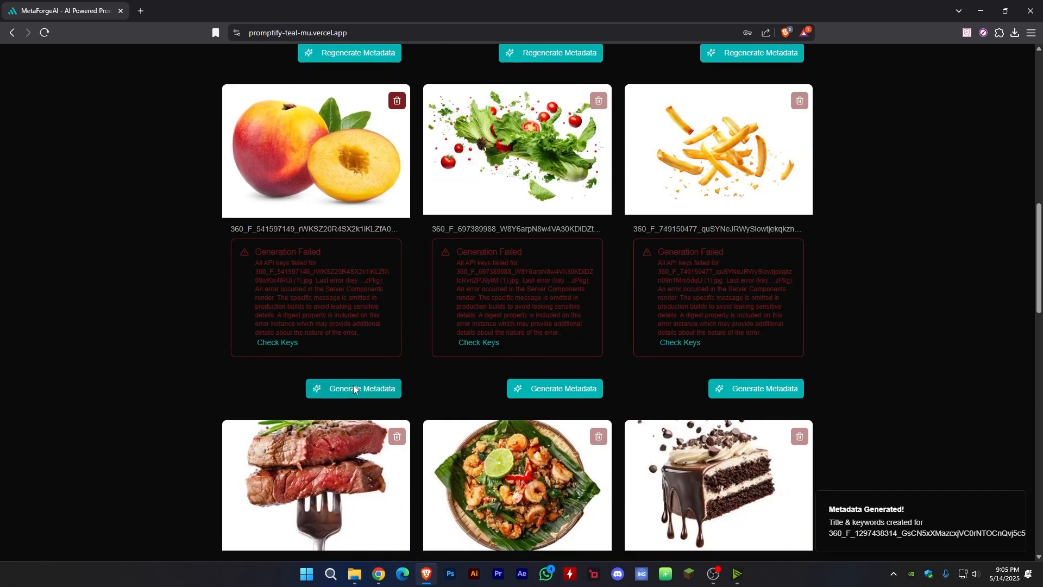
- Retry metadata generation individually for the nectarine, lettuce and tomato, French fries and steak images
click(354, 389)
click(554, 389)
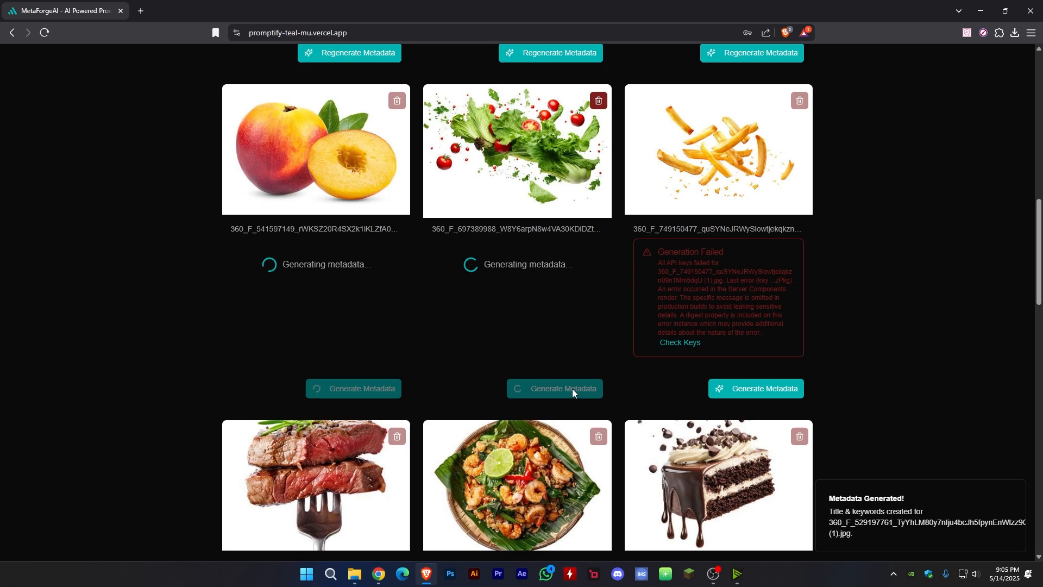
click(743, 389)
scroll(706, 413, down, 3)
scroll(382, 448, down, 1)
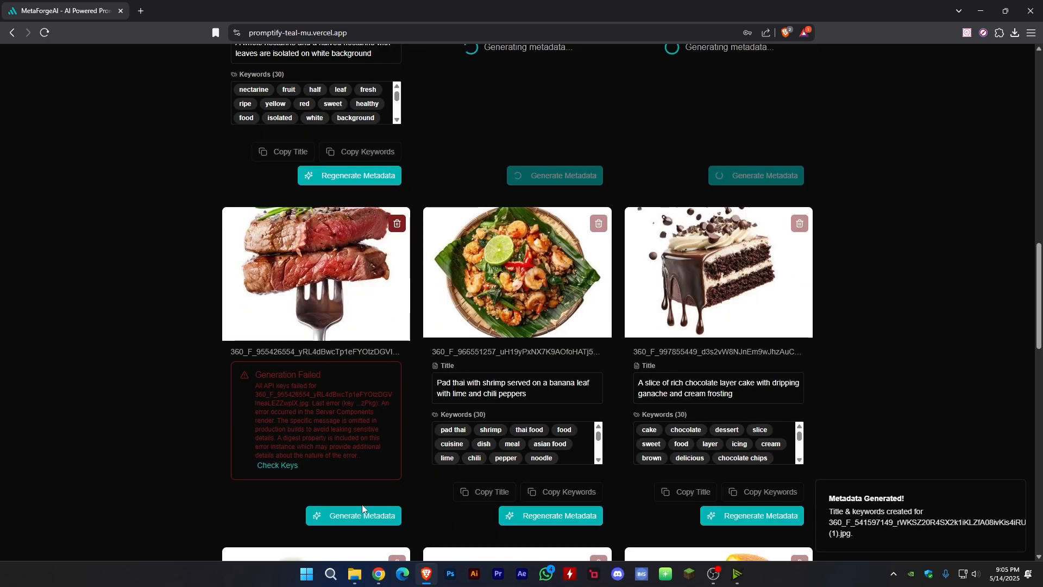
click(350, 512)
- Review the titles and keywords across the batch, including the retried images, until the last image is processed
scroll(620, 256, up, 3)
scroll(560, 279, down, 8)
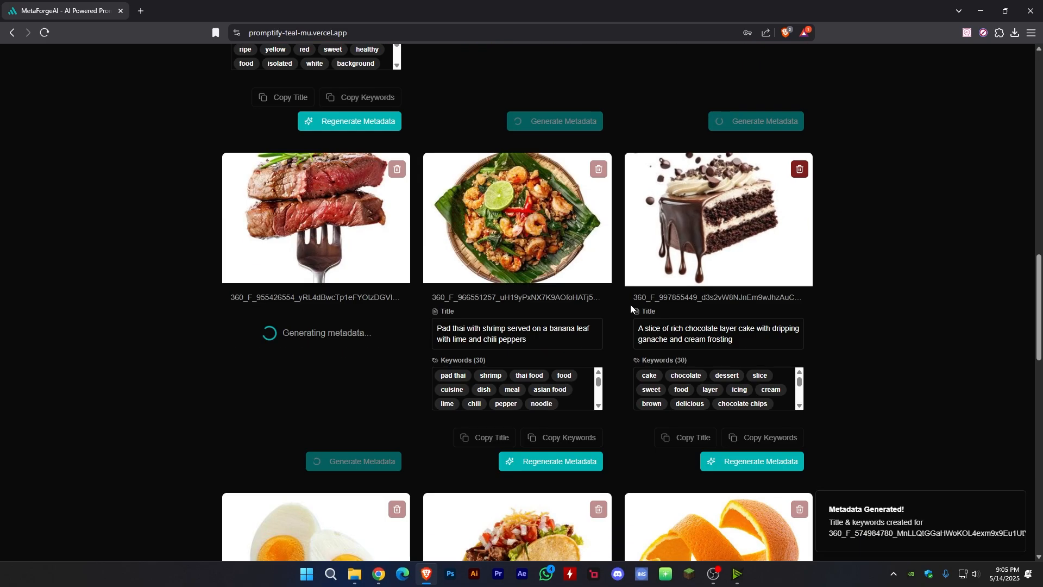
scroll(599, 312, up, 9)
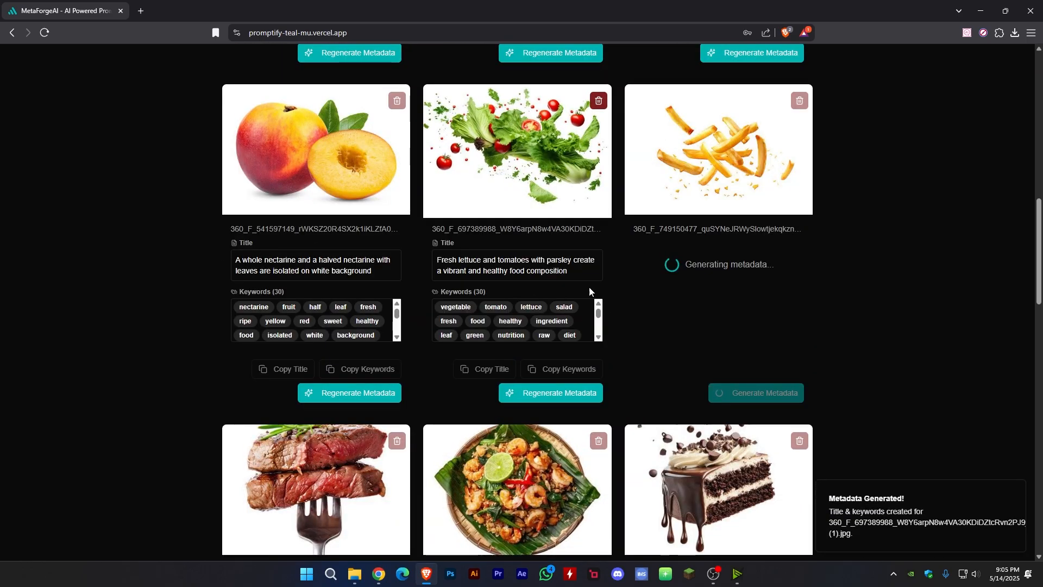
scroll(613, 337, down, 3)
scroll(612, 337, down, 19)
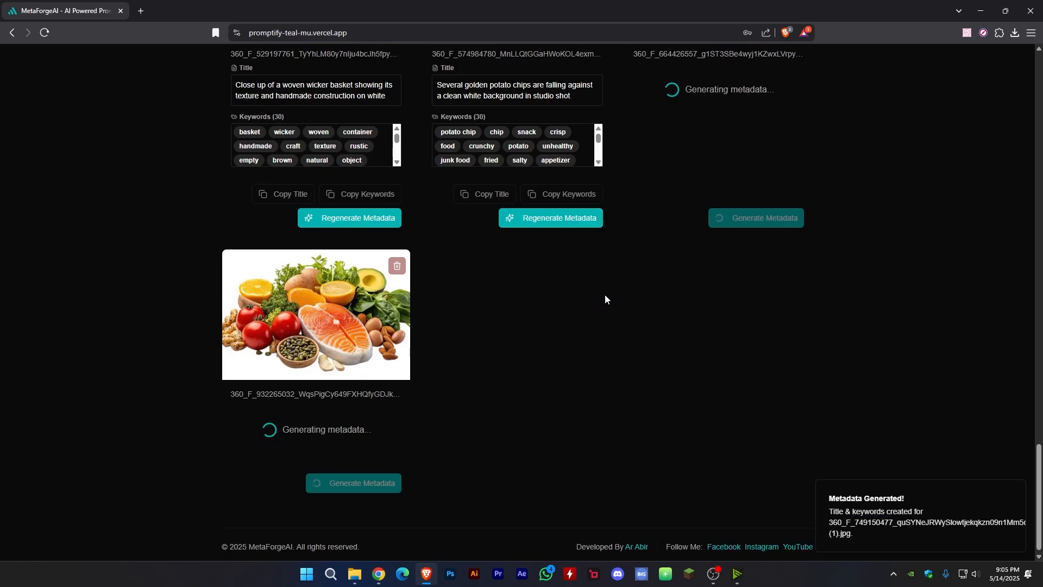
scroll(606, 294, up, 8)
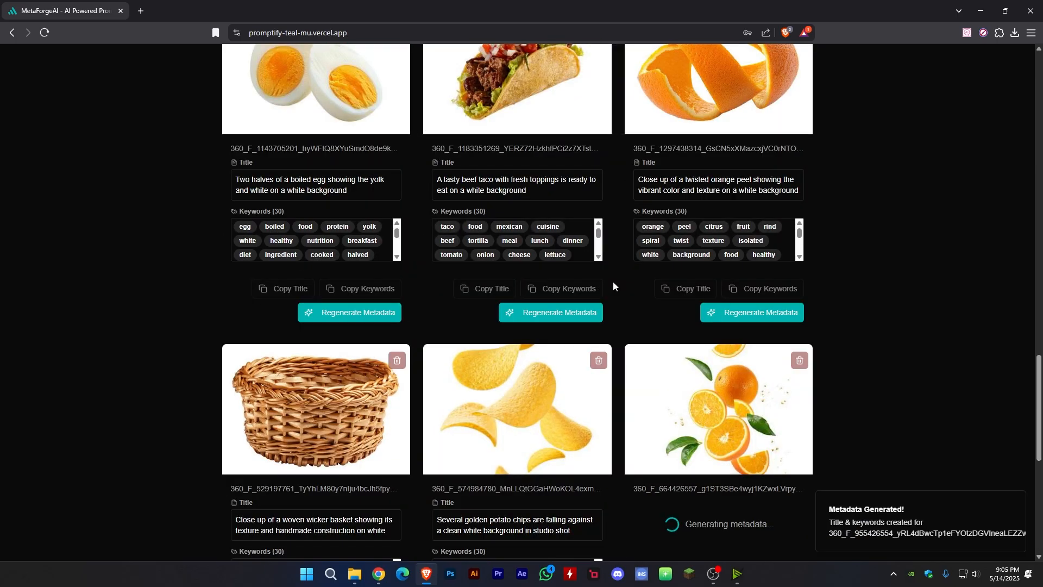
scroll(614, 286, up, 20)
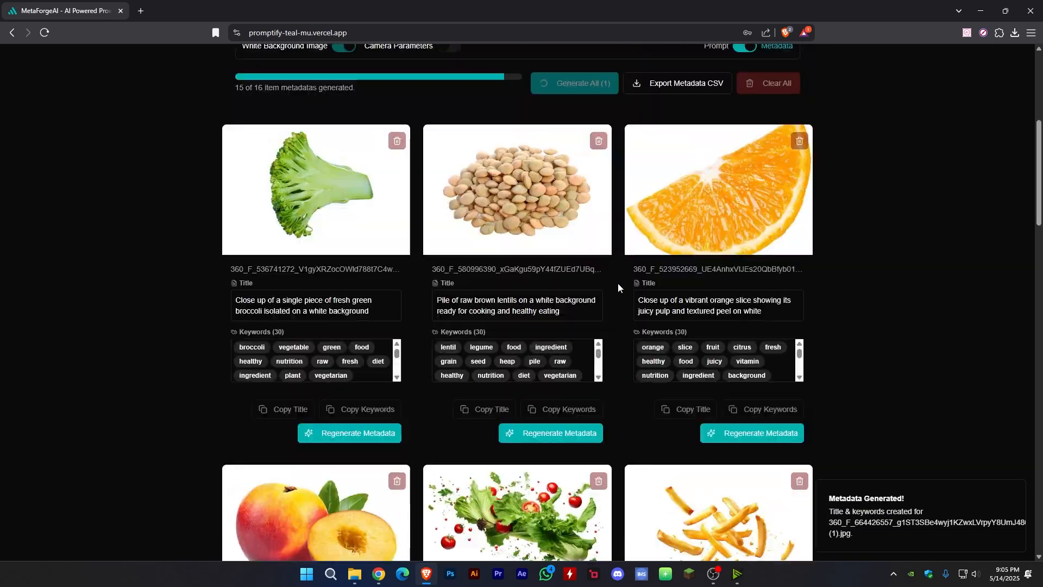
scroll(618, 284, up, 6)
scroll(623, 288, down, 20)
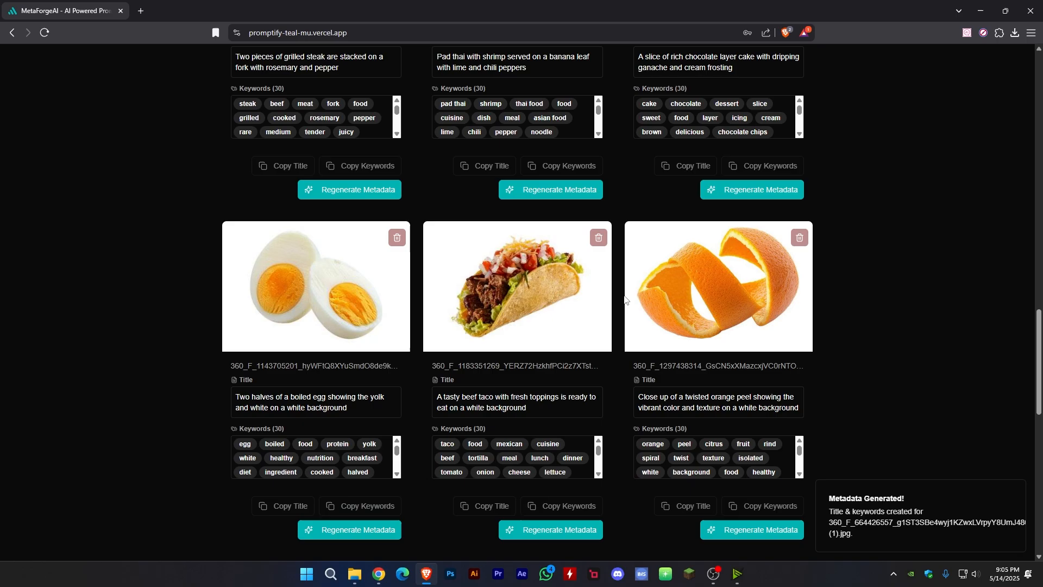
scroll(625, 299, down, 11)
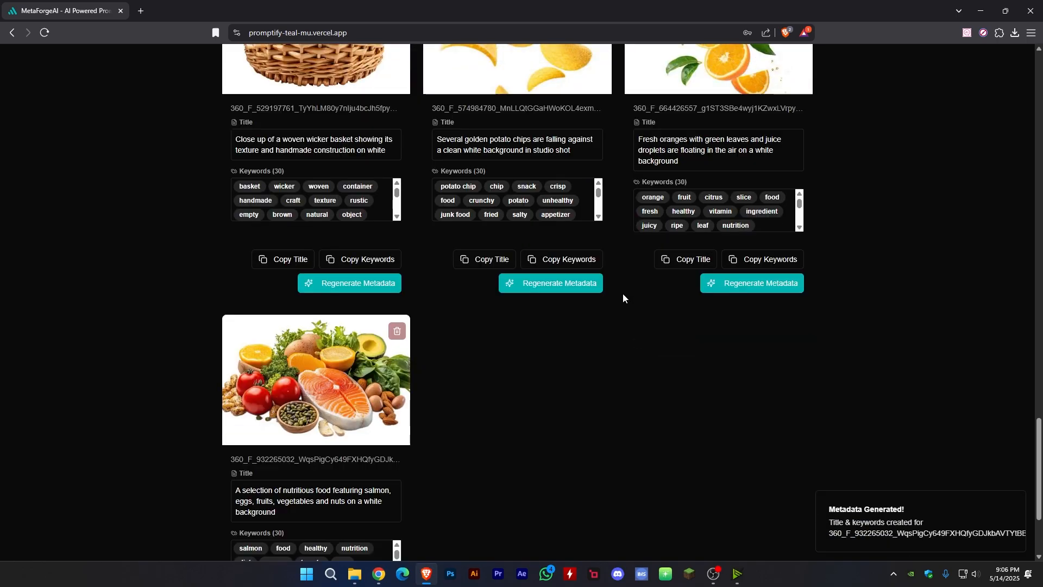
- Open the stored Gemini API keys for management
scroll(623, 295, up, 20)
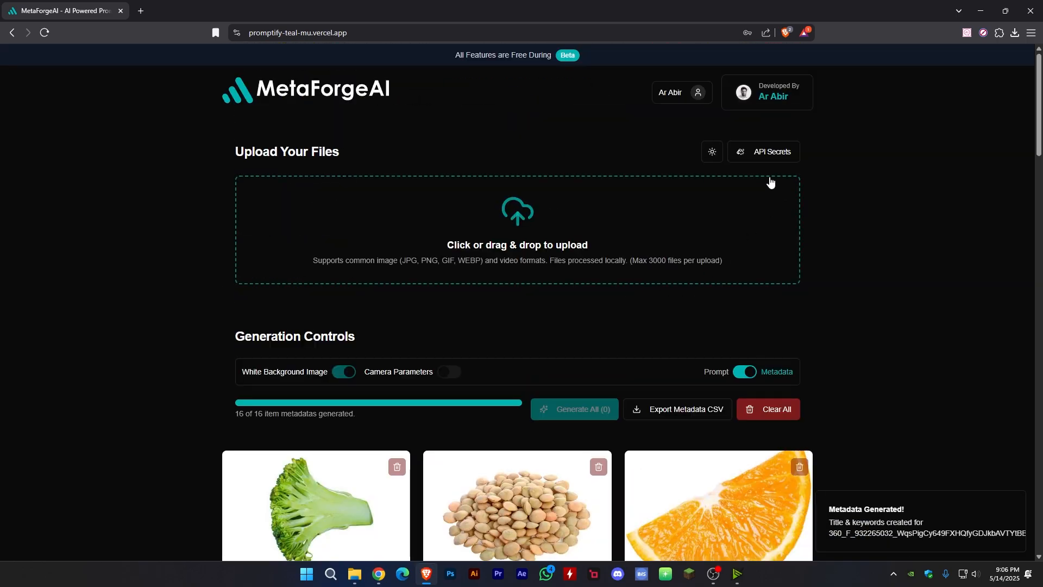
click(769, 153)
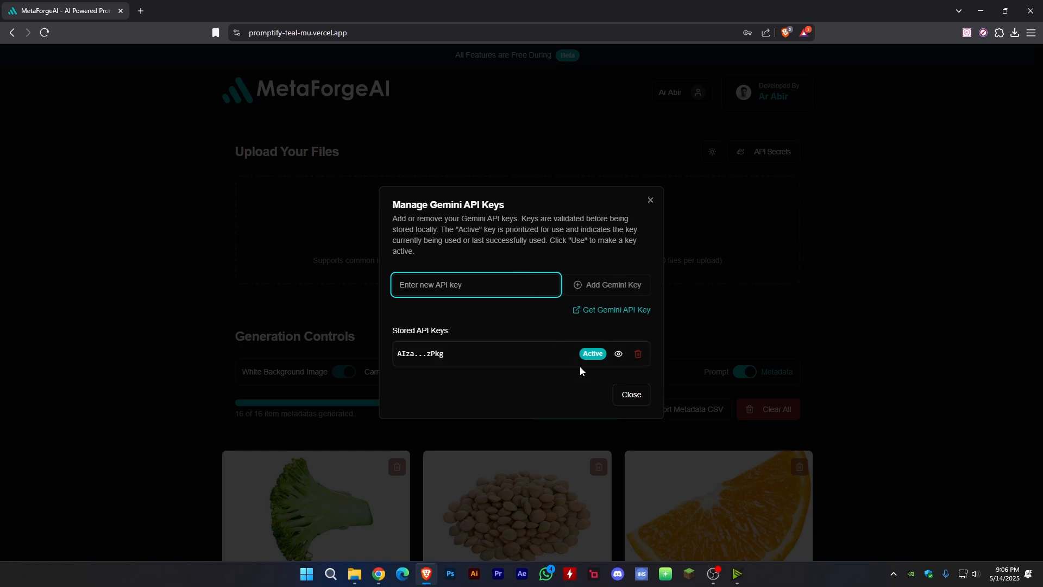
- Close the Gemini API key manager and look over the page from the upload area through the metadata batch to the footer's social links
click(650, 202)
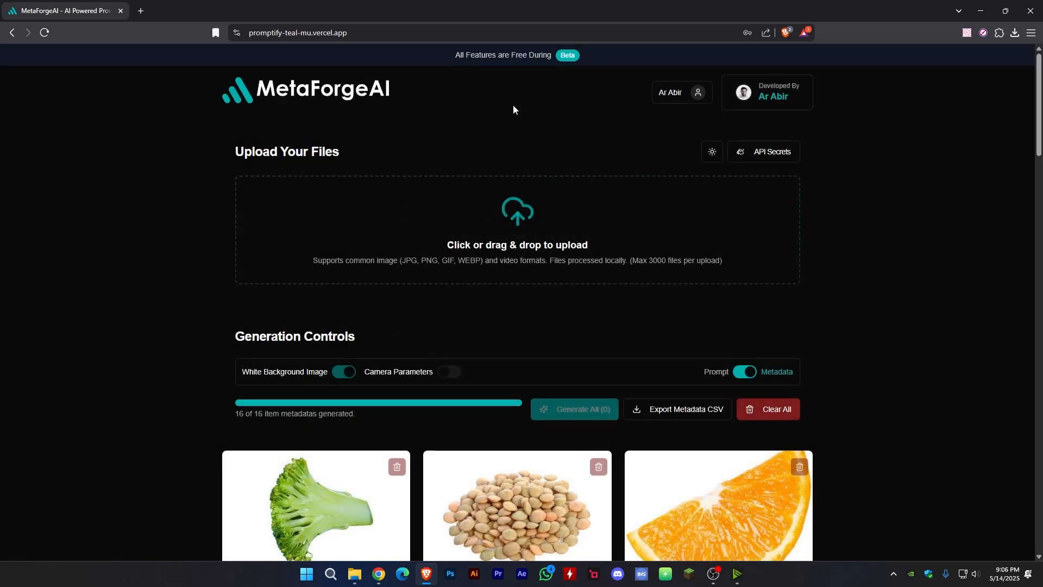
scroll(603, 157, down, 6)
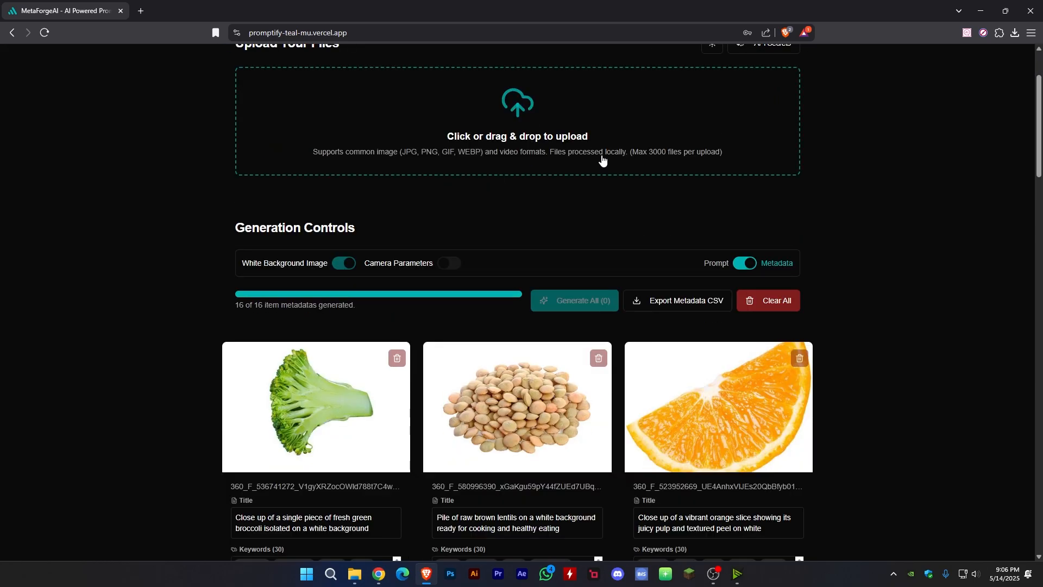
scroll(617, 163, up, 4)
scroll(618, 163, up, 2)
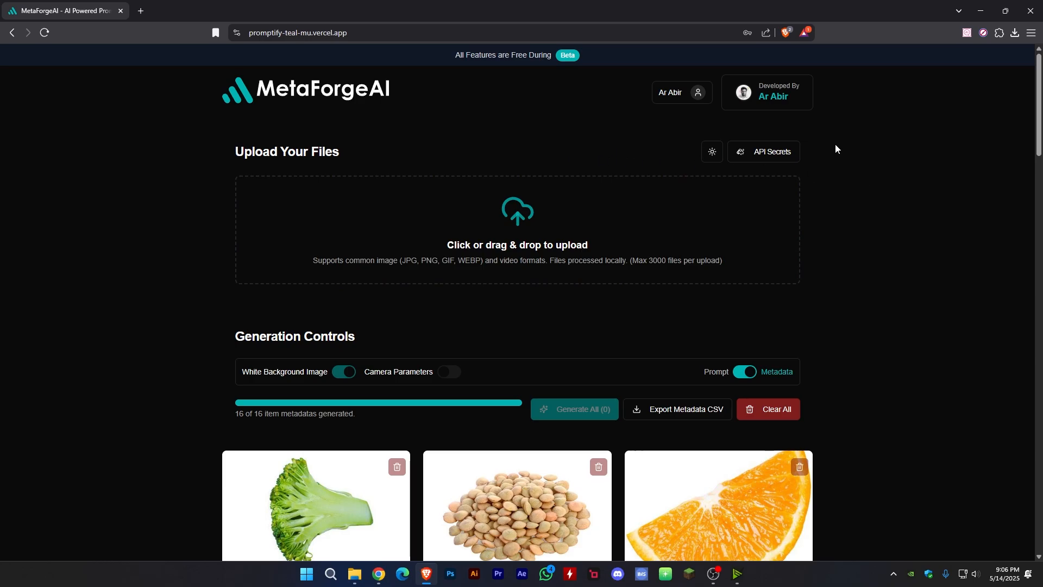
scroll(853, 184, down, 12)
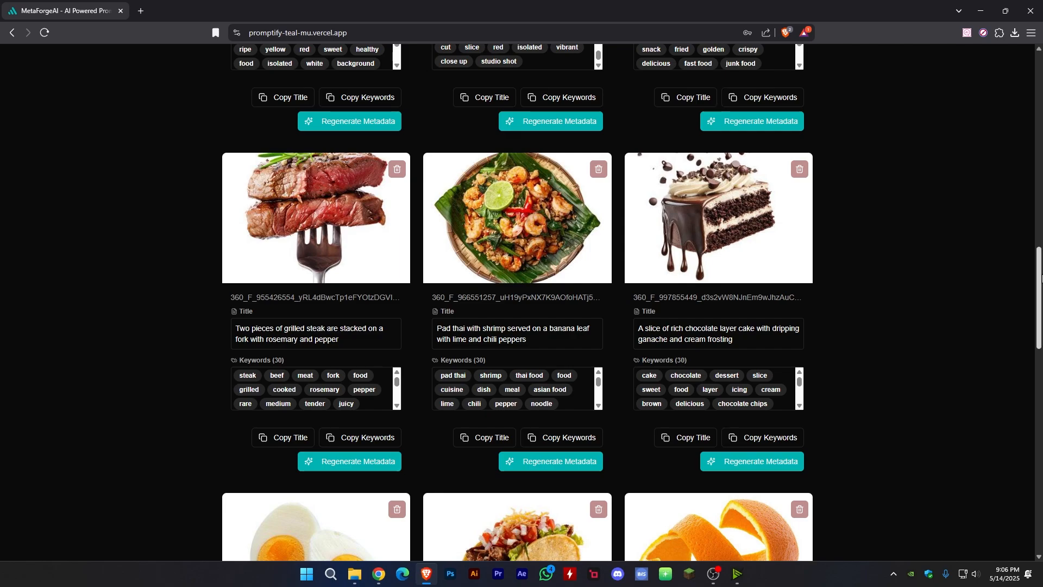
scroll(1024, 266, down, 12)
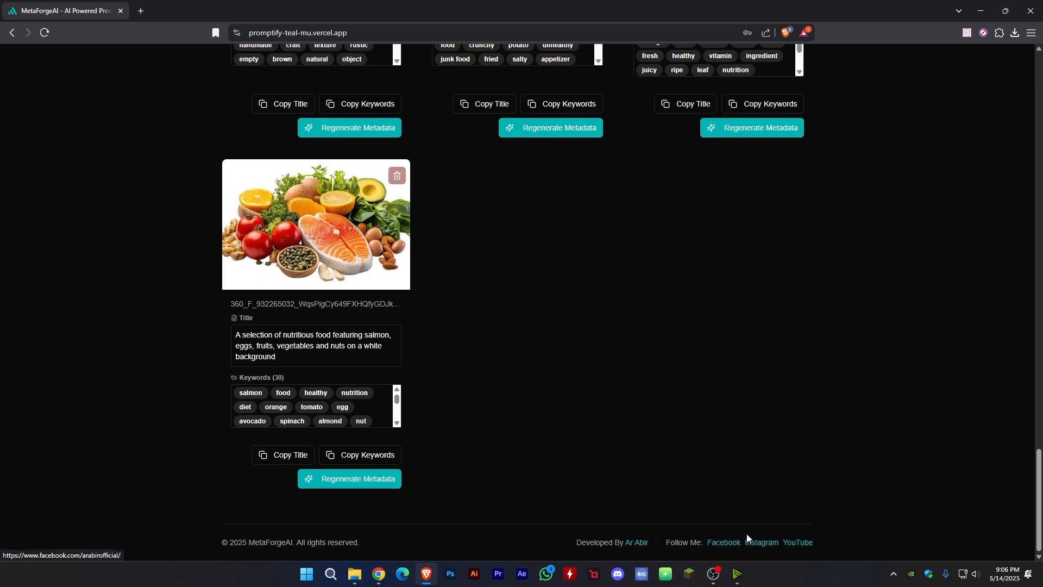
scroll(748, 538, up, 12)
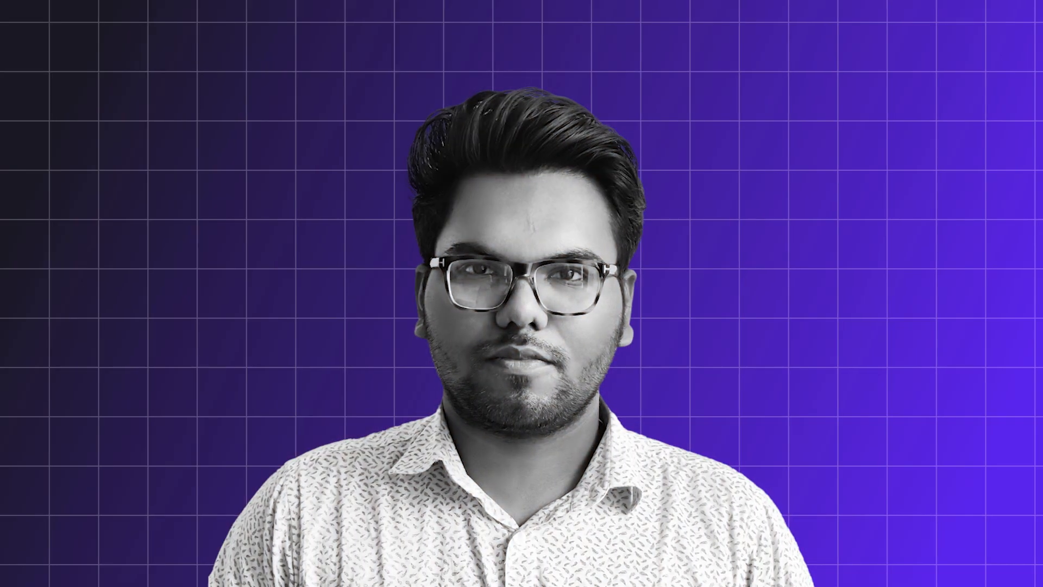